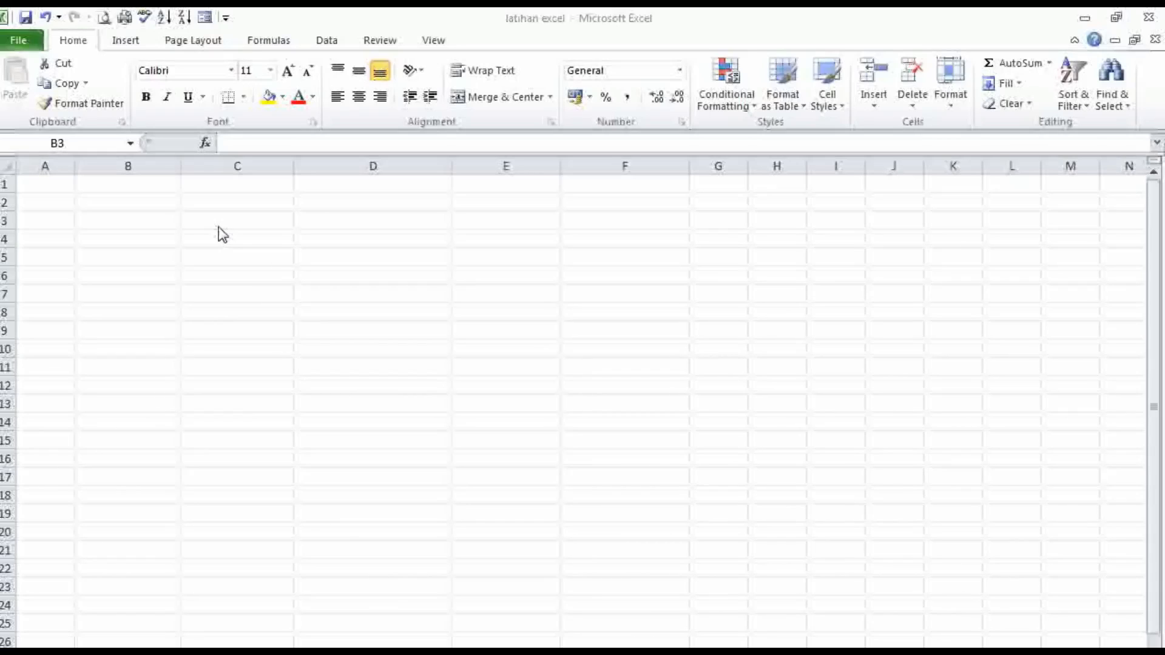
left_click(255, 201)
left_click(312, 221)
left_click(478, 219)
left_click(578, 226)
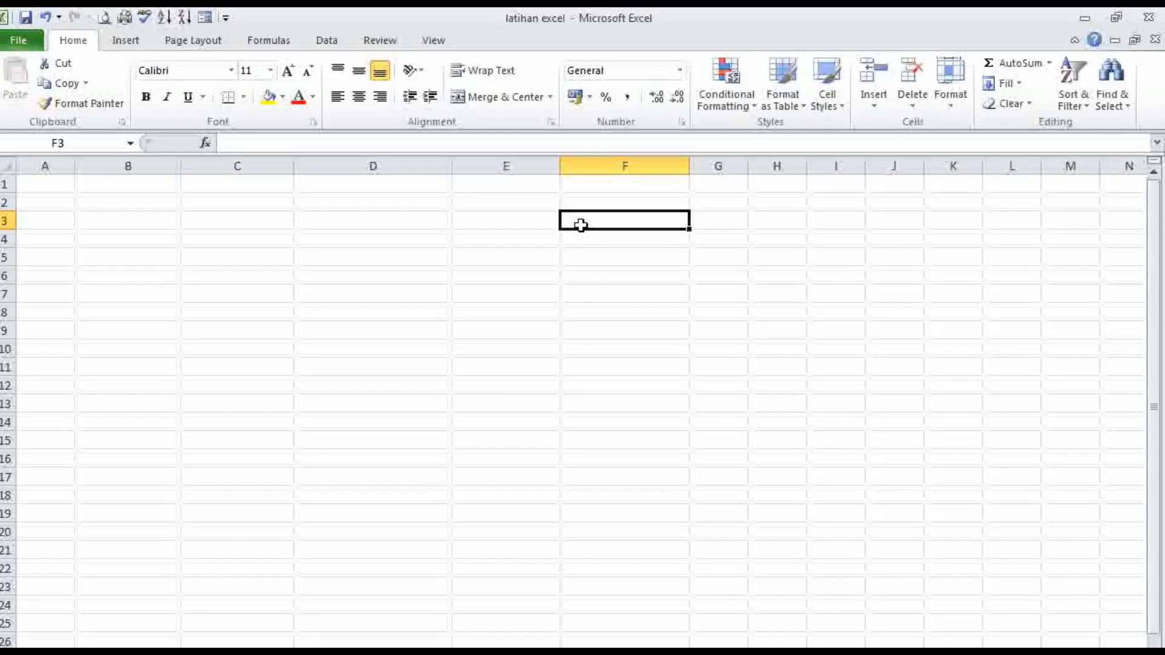
Enter the column headings Nomor in cell B3 and Nama in cell C3
left_click(134, 228)
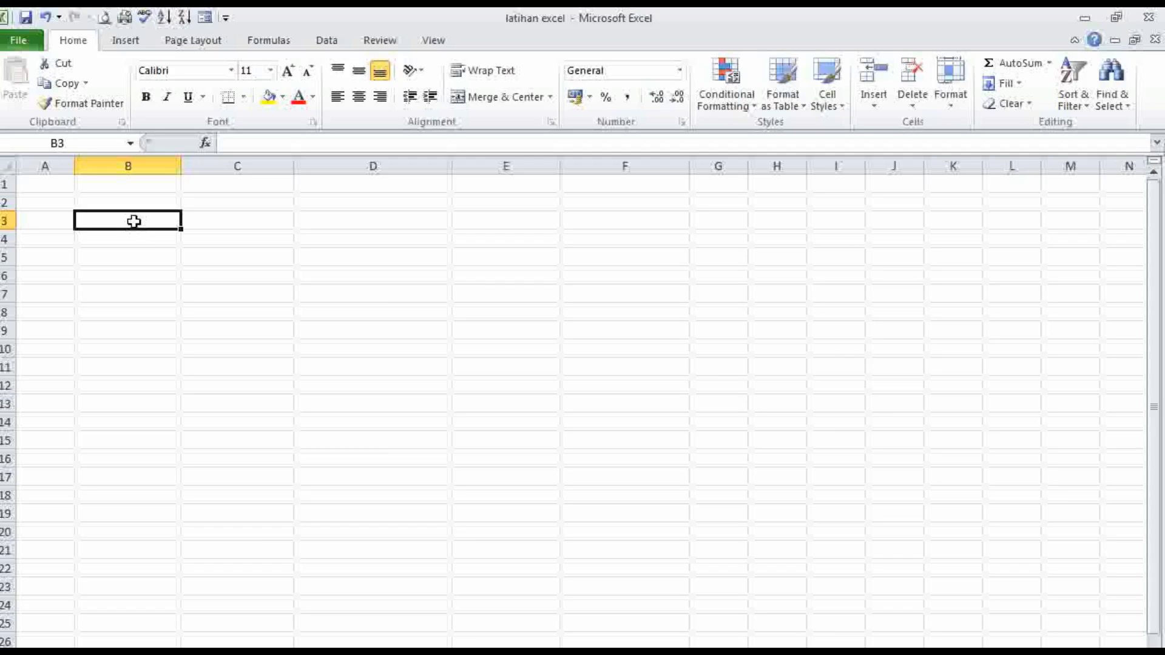
double_click(134, 221)
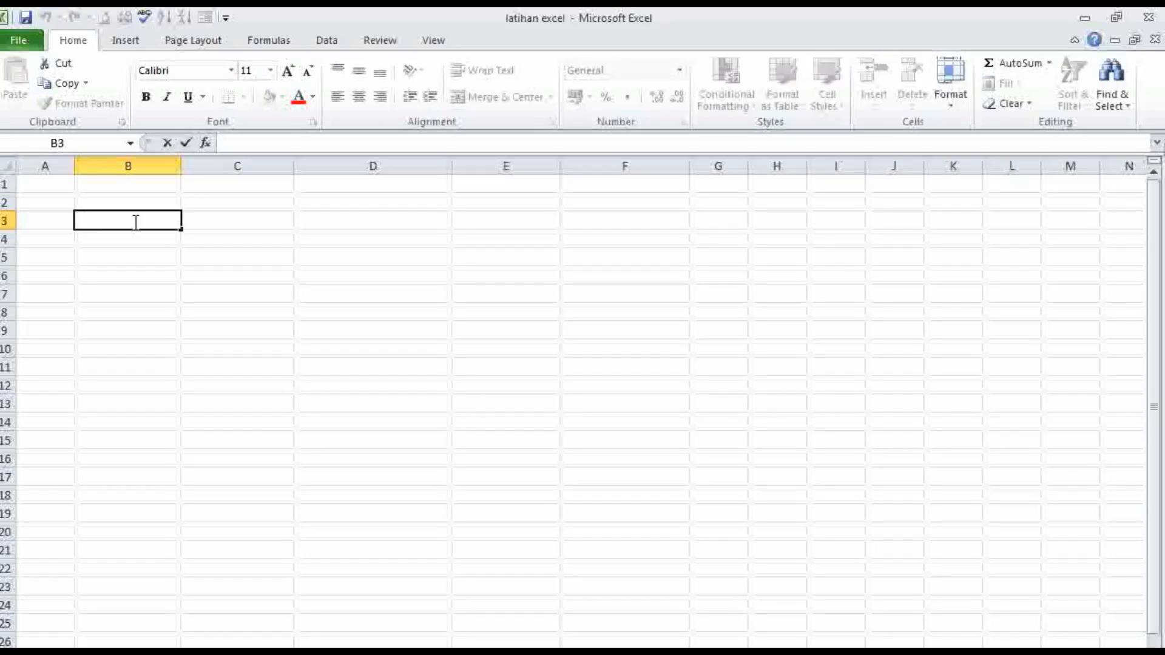
type("Nomor")
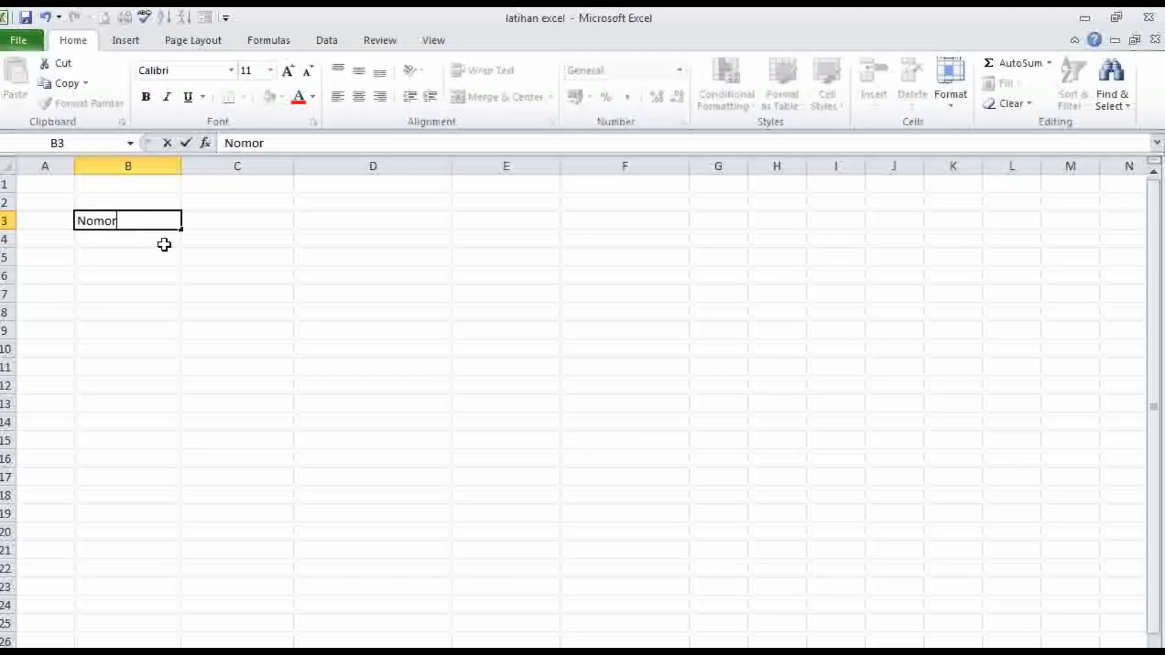
key("Tab")
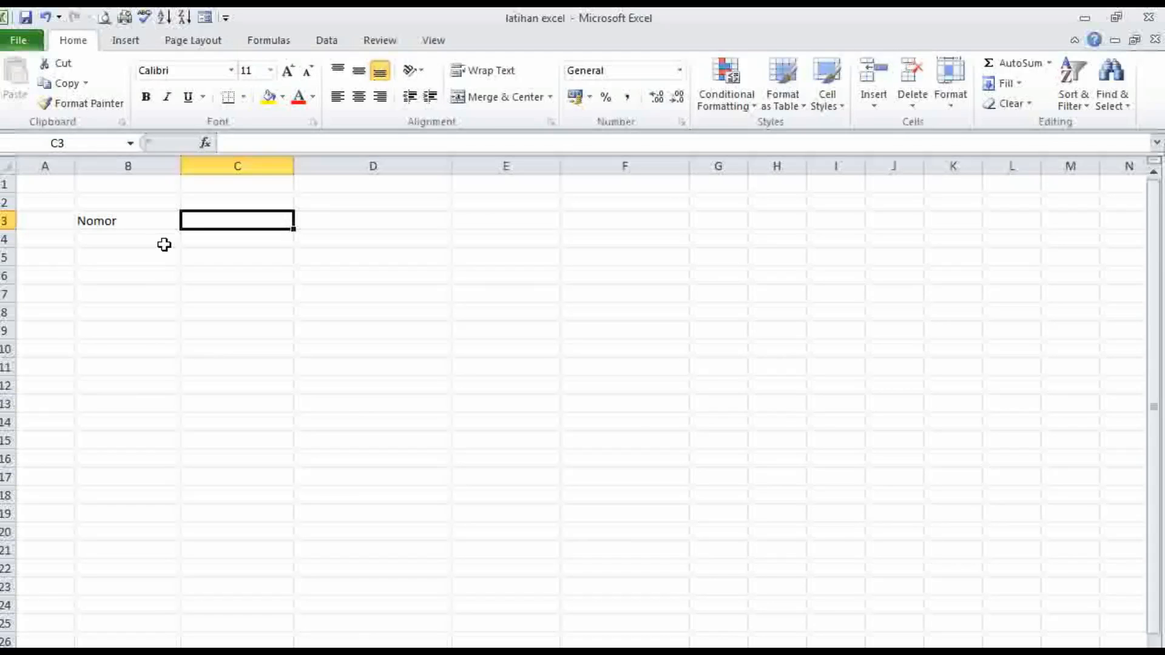
type("Nama")
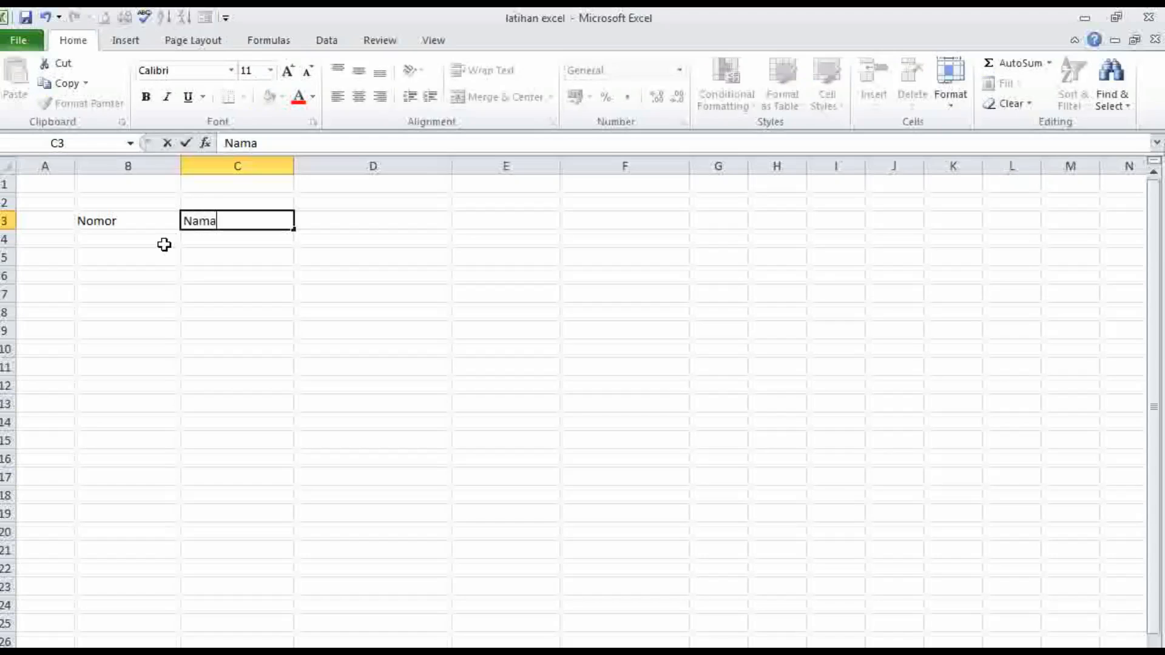
key("Tab")
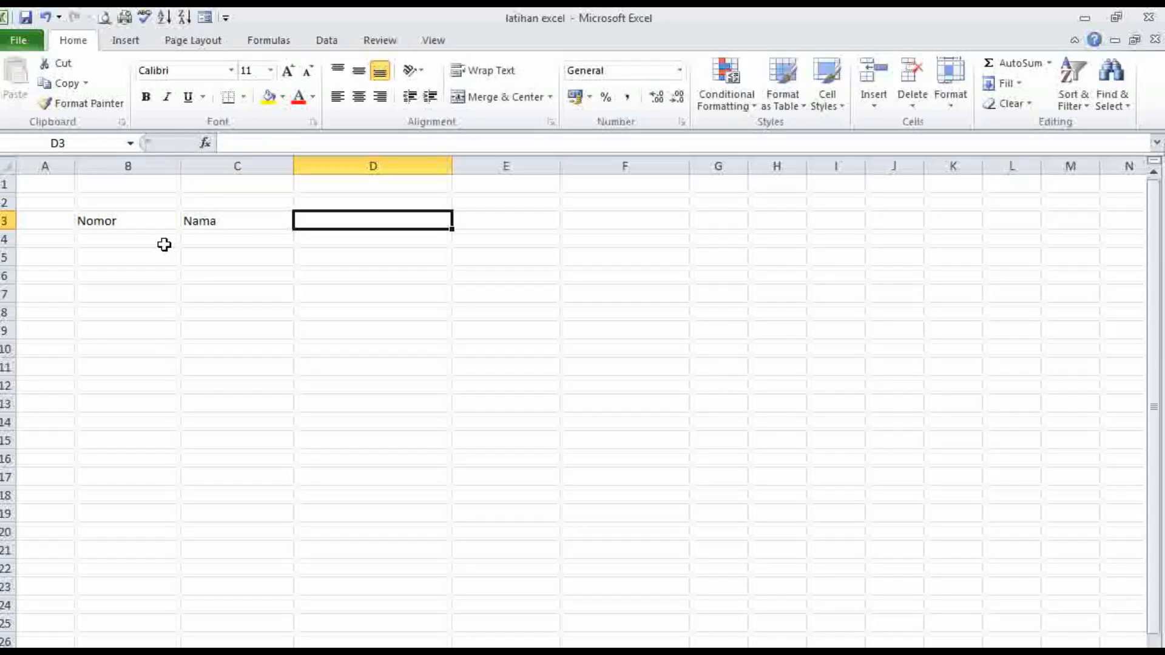
Enter the column headings Jabatan in D3, Alamat in E3 and Nomor HP in F3
type("A")
key("BackSpace")
type("Jabatan")
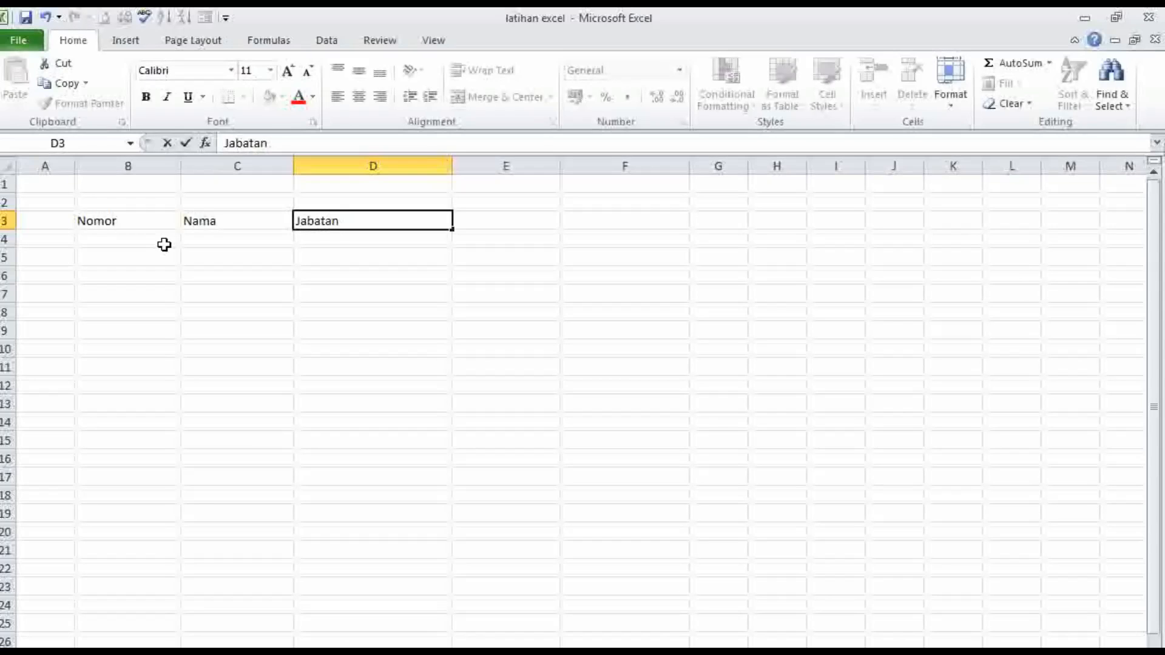
key("Tab")
type("Alamat")
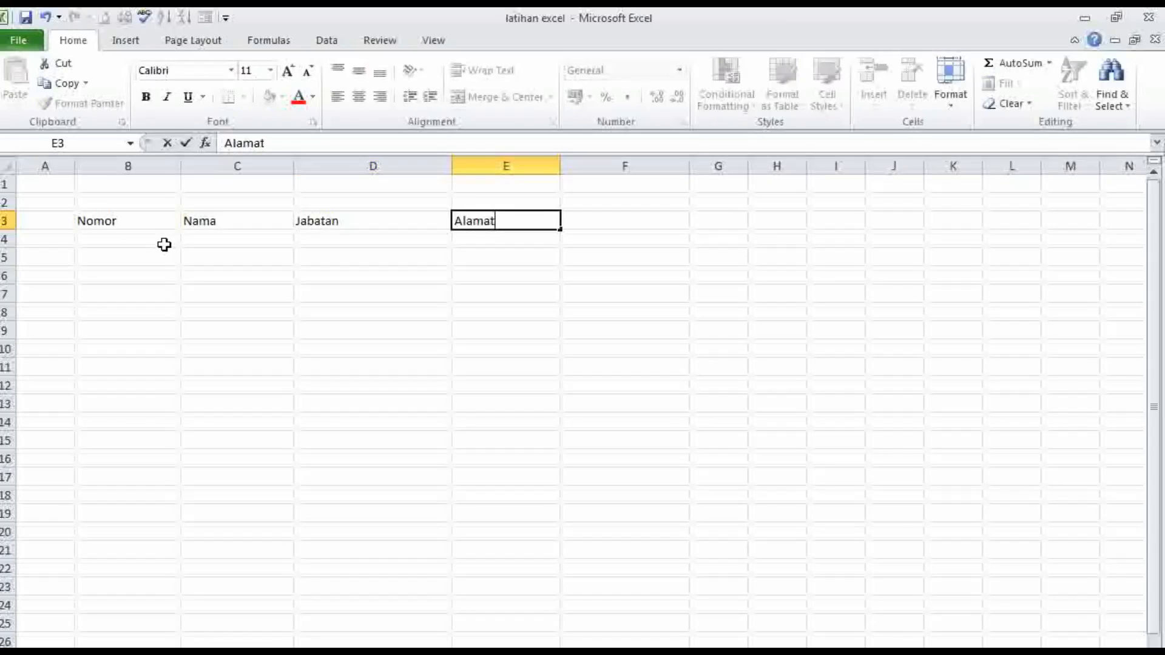
key("Tab")
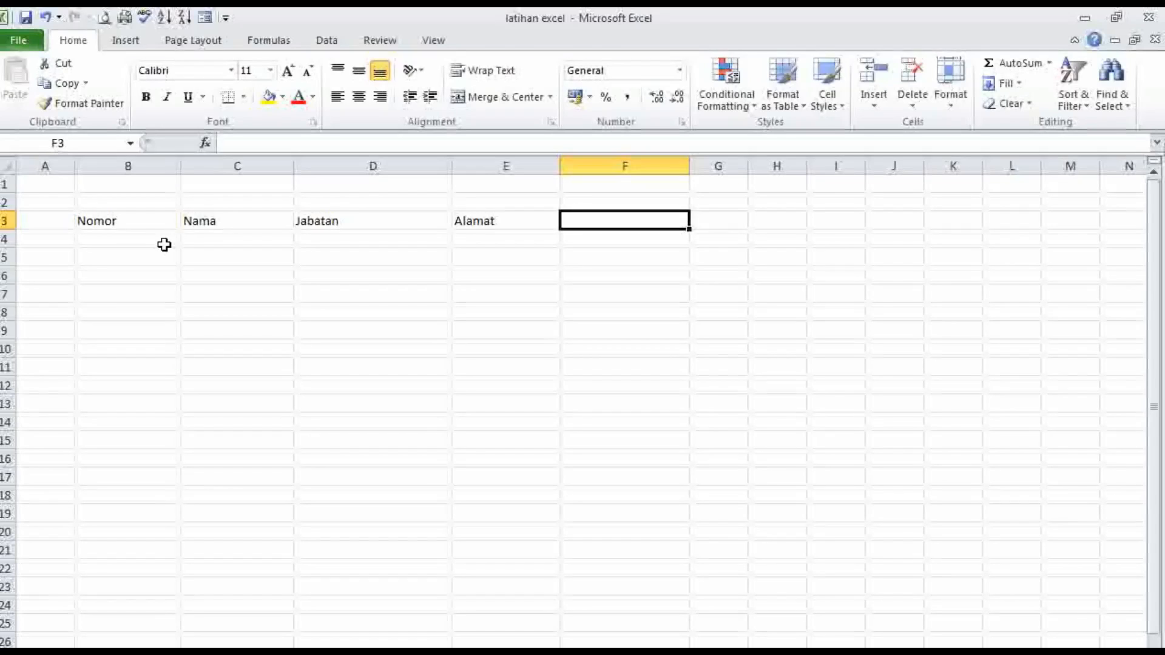
type("Nomor HP")
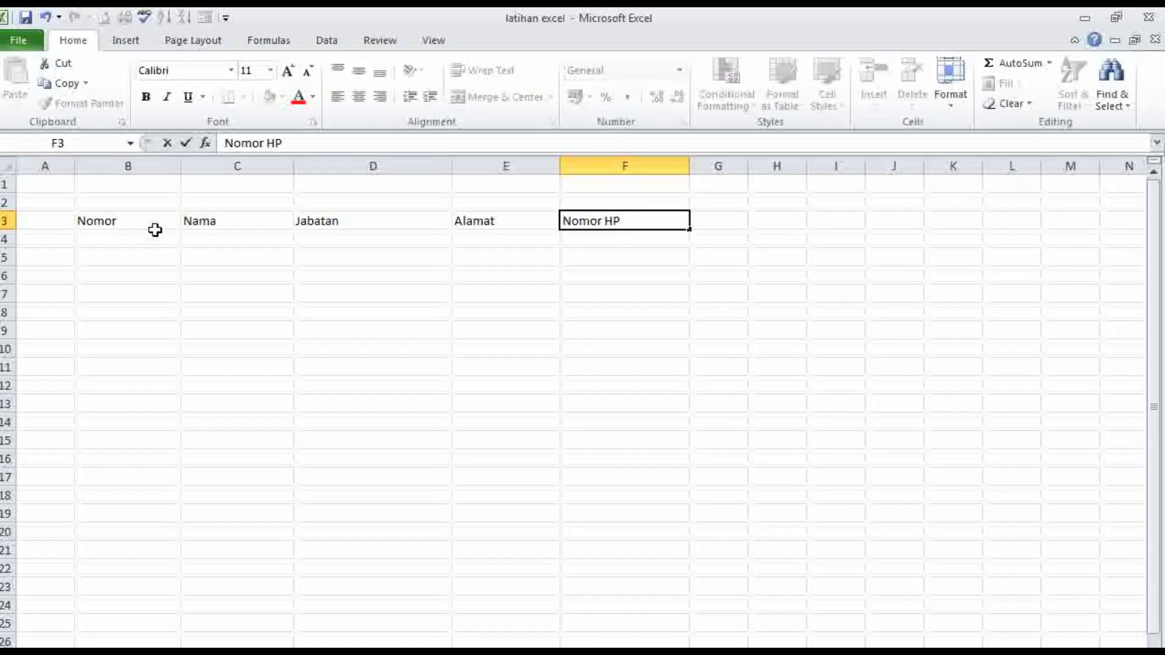
left_click(130, 222)
left_click(230, 230)
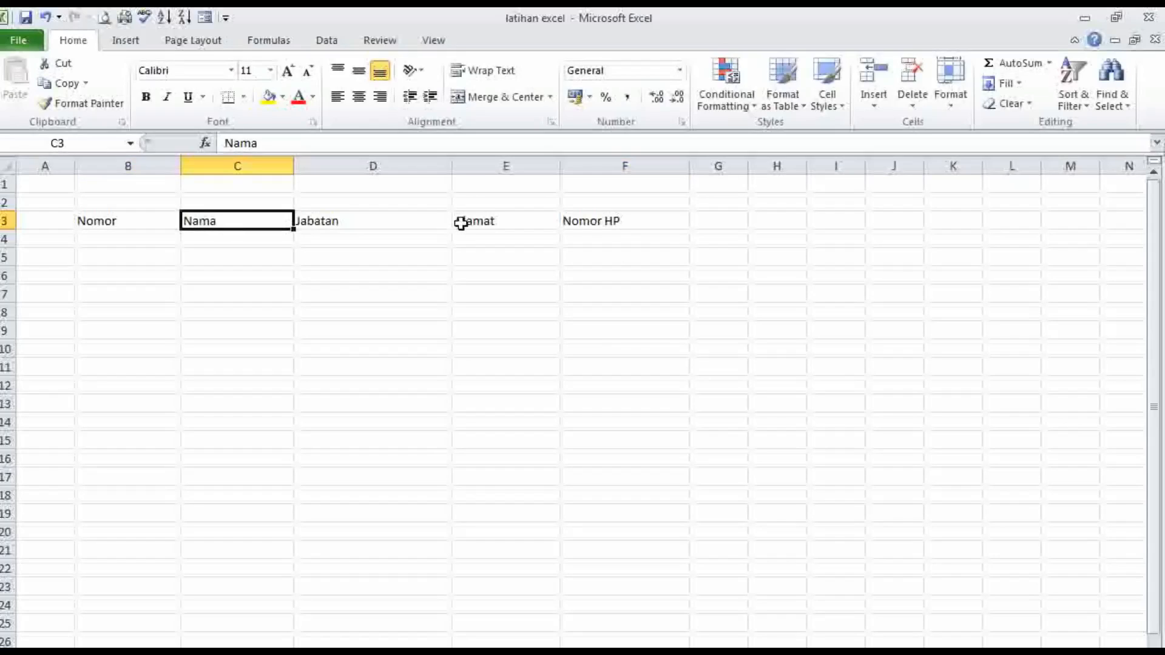
Format the range B3:F3 as a table in the blue-header Light style without marking headers, and undo the formatting
left_click_drag(676, 227, 115, 220)
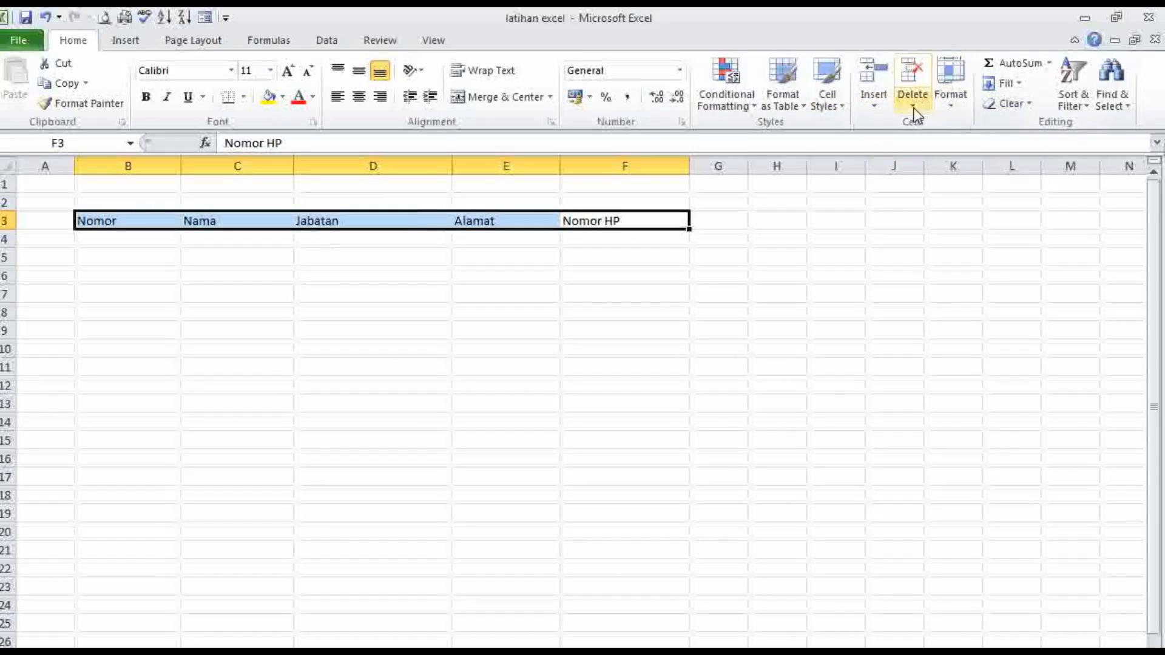
left_click(803, 108)
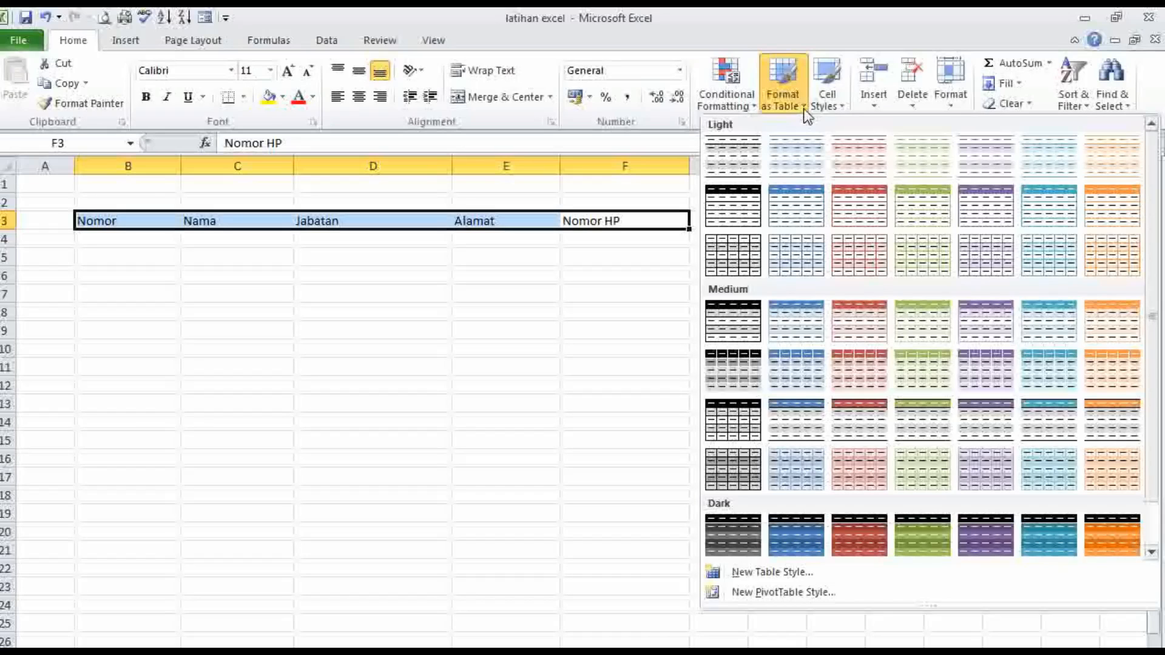
left_click(792, 190)
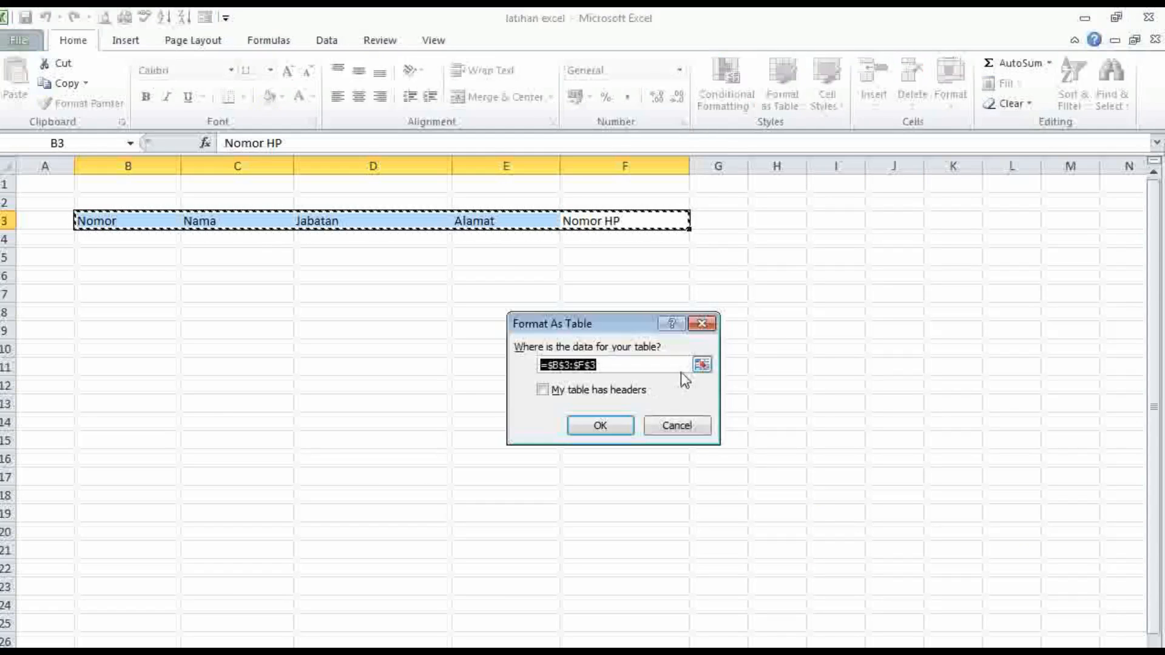
left_click(601, 425)
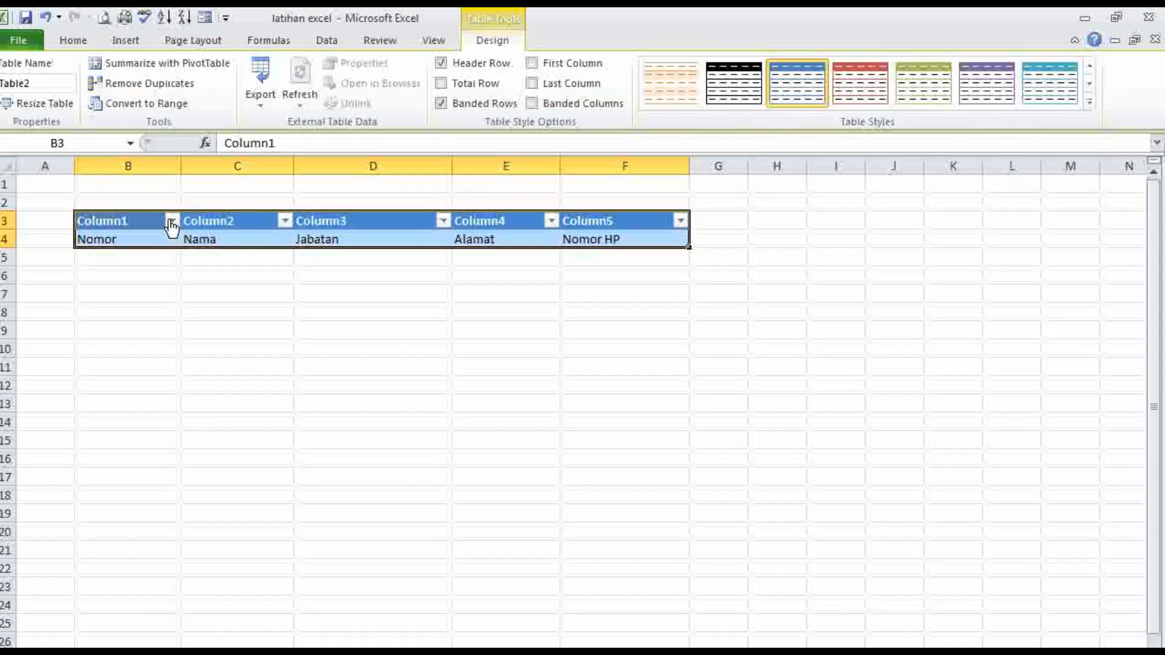
left_click(45, 17)
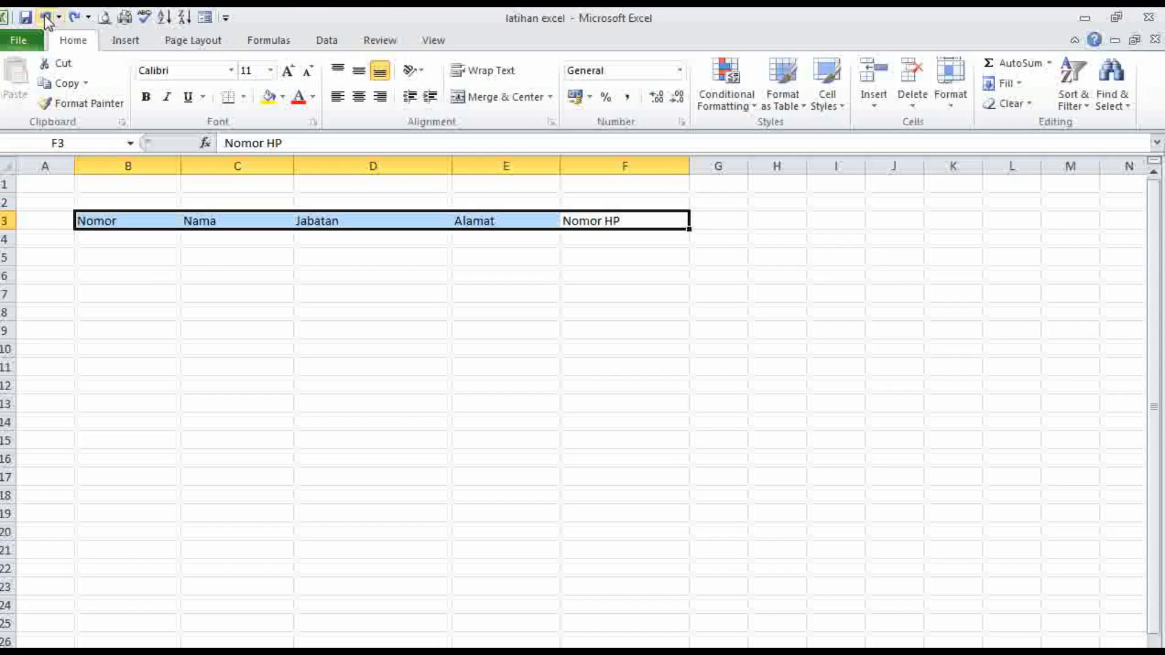
Format B3:F3 as a blue-header Light style table that has headers, and select the Nomor heading cell
left_click(809, 112)
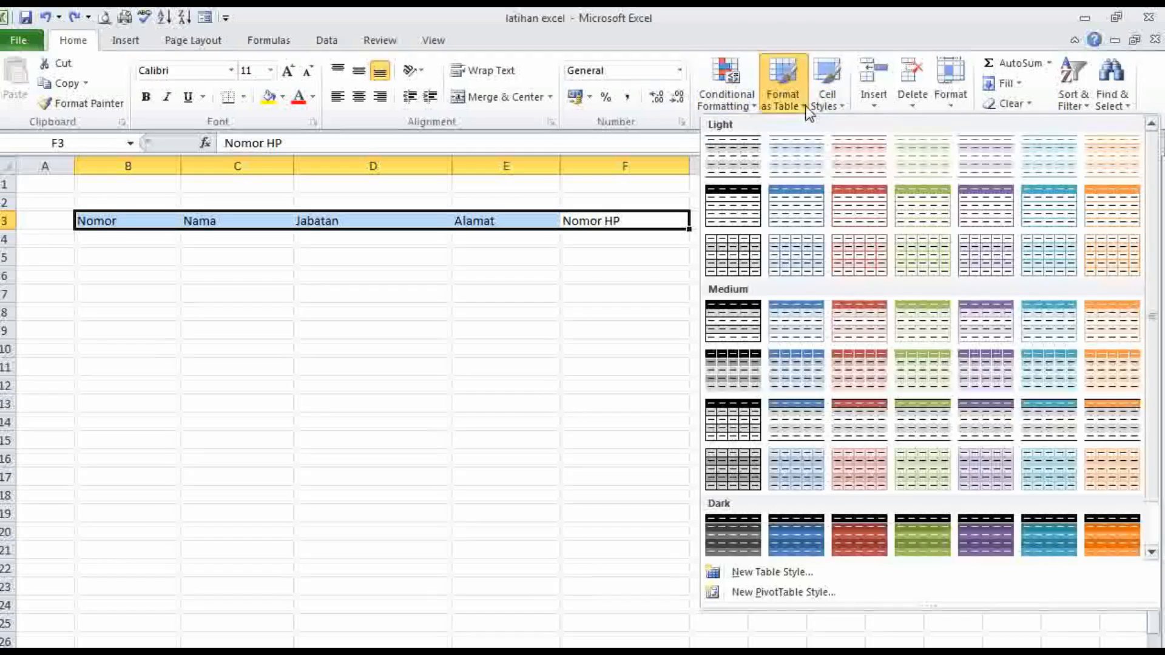
left_click(797, 191)
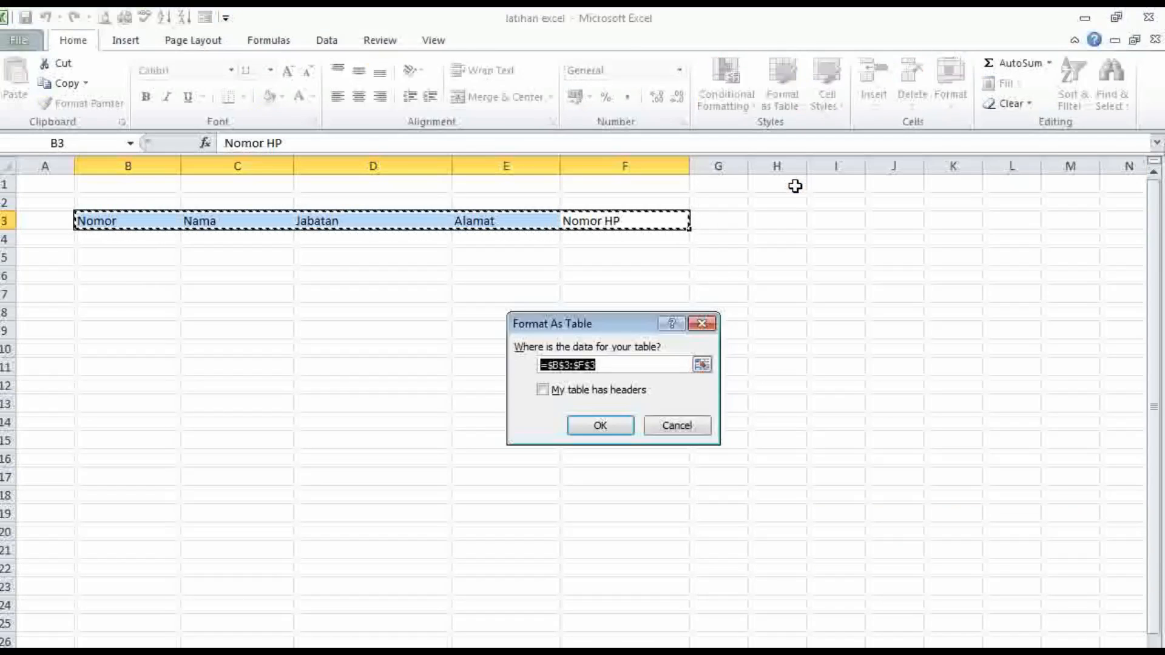
left_click(543, 390)
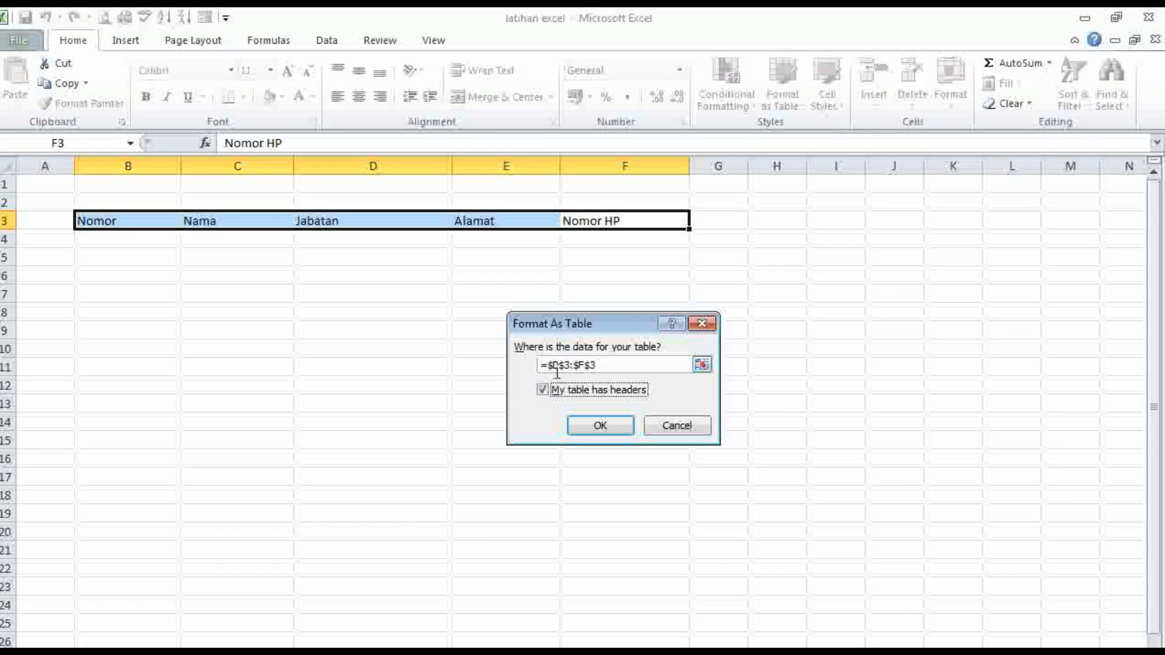
left_click(600, 430)
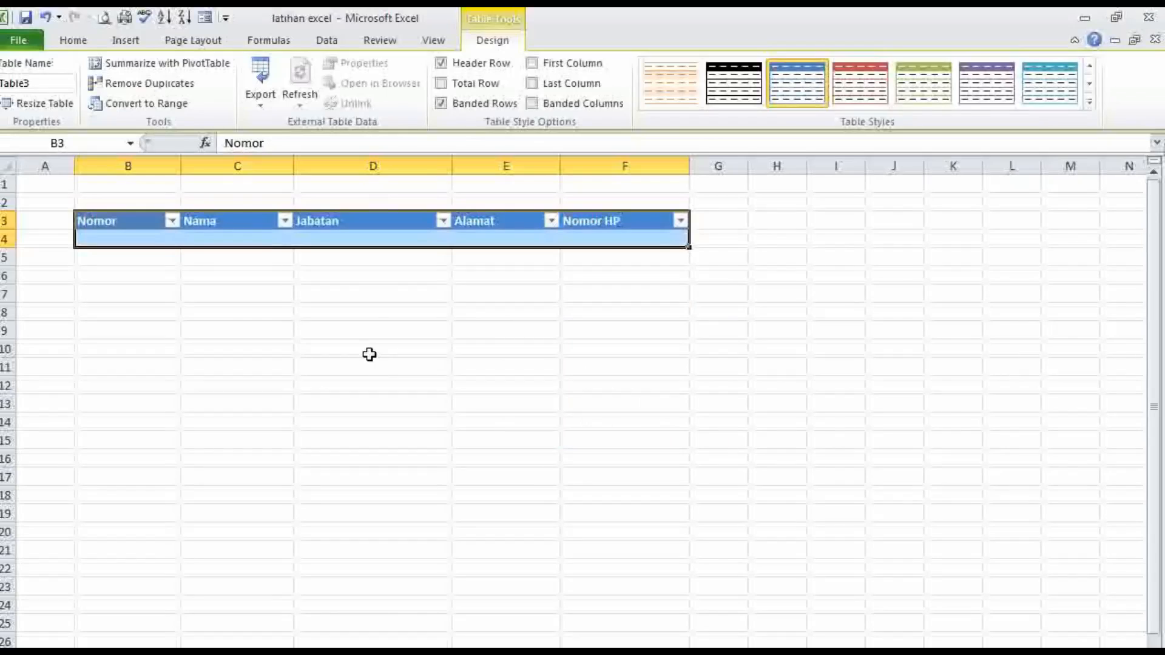
left_click(122, 278)
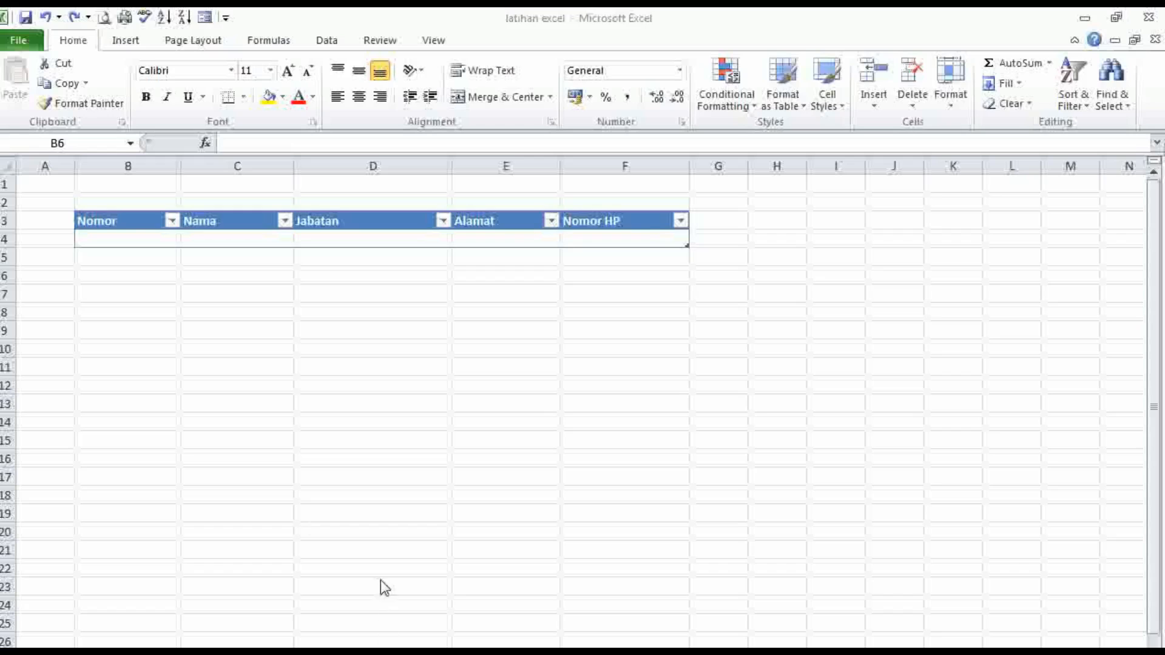
left_click(132, 220)
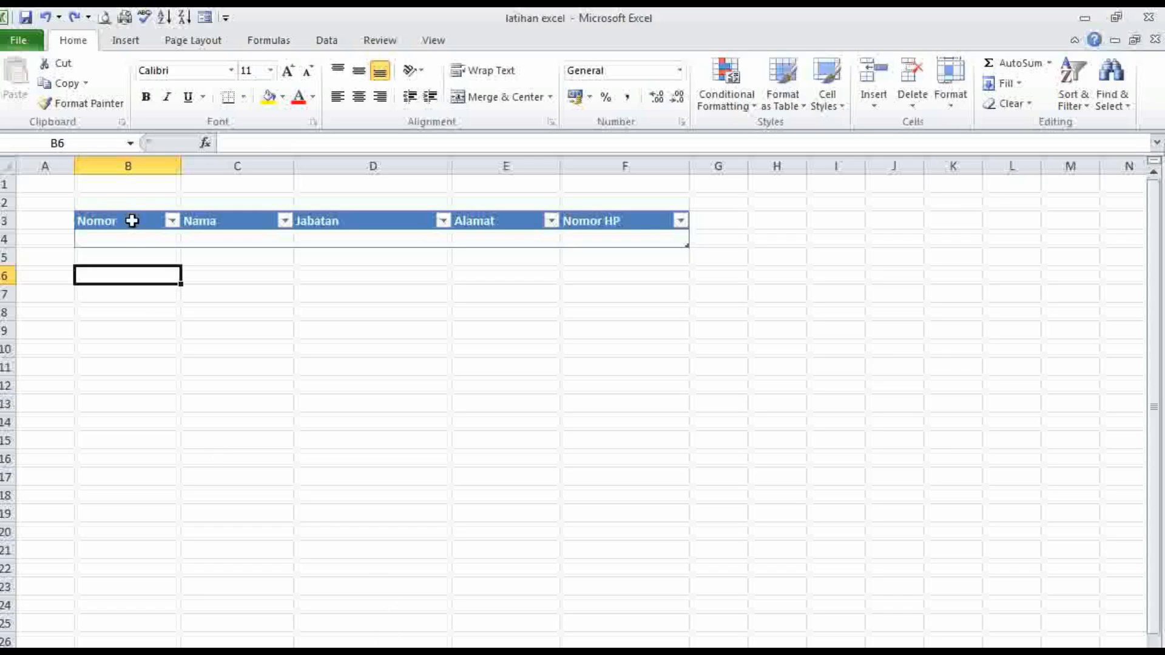
left_click(133, 221)
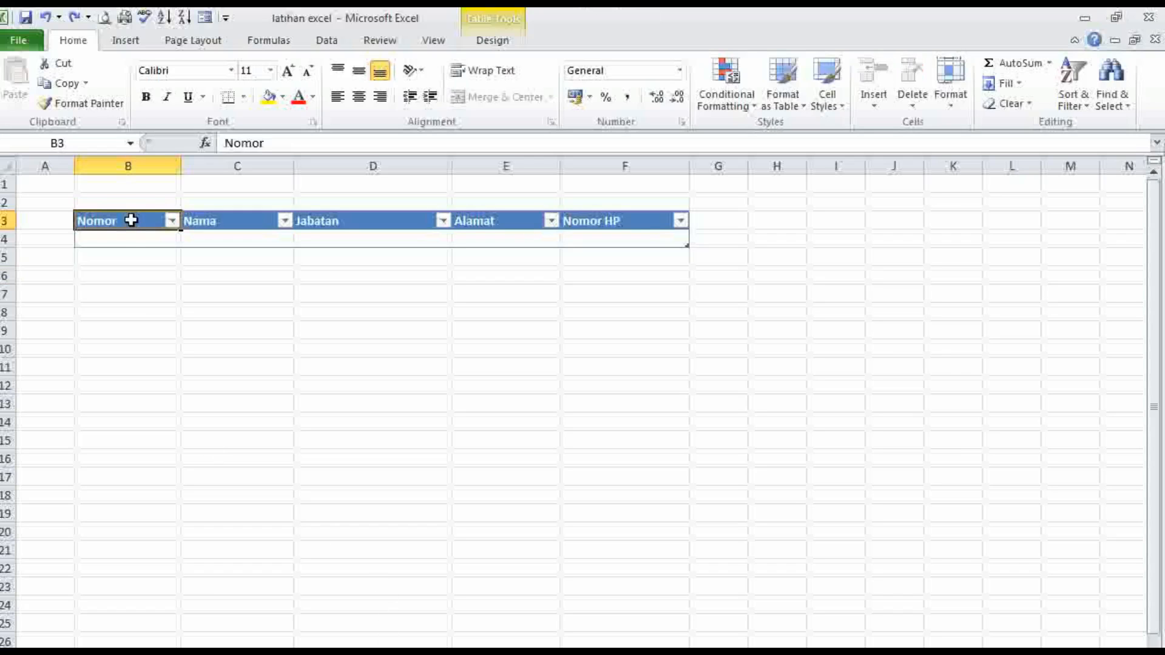
Open the Quick Access Toolbar customization options and list the Commands Not in the Ribbon
left_click(24, 40)
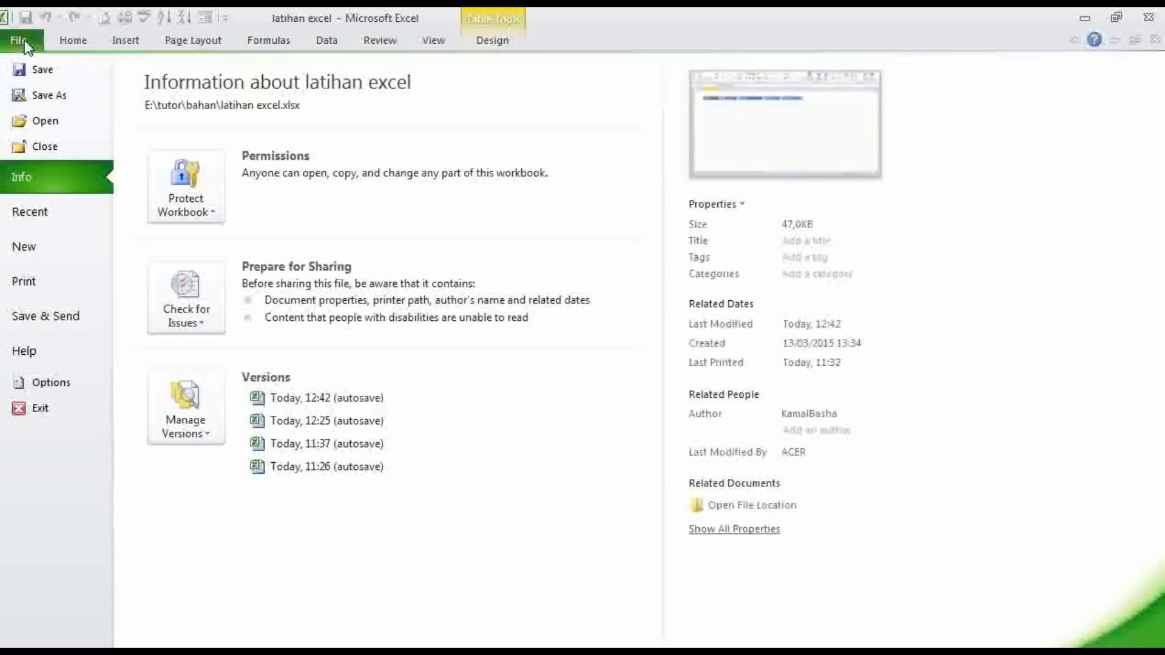
left_click(41, 384)
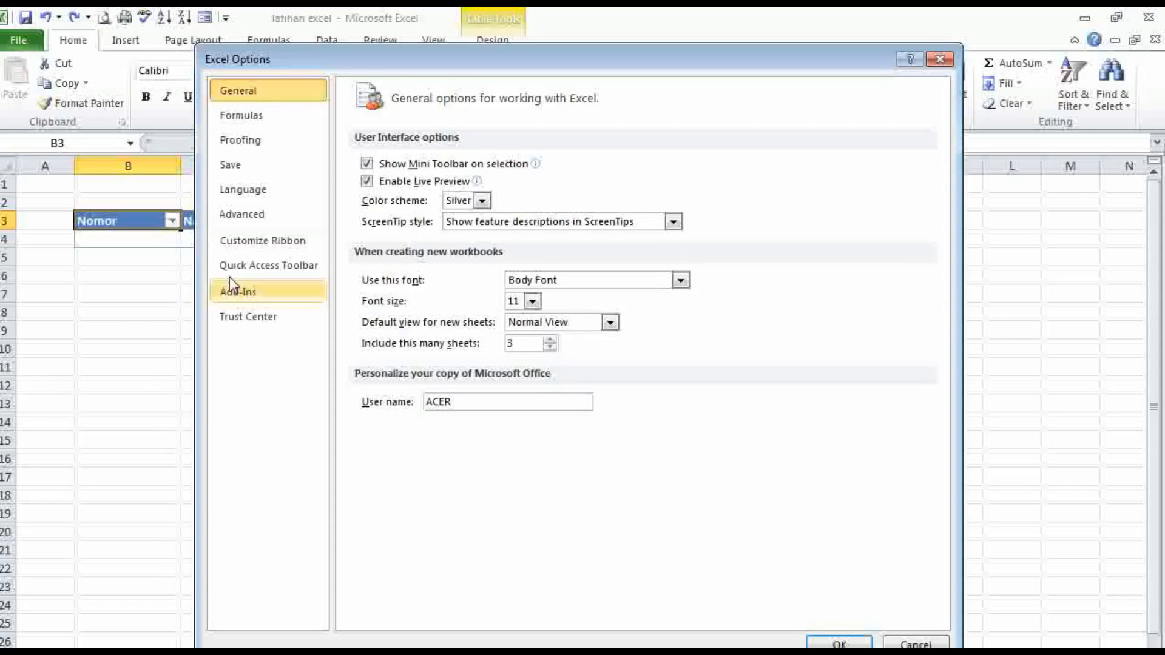
left_click(268, 268)
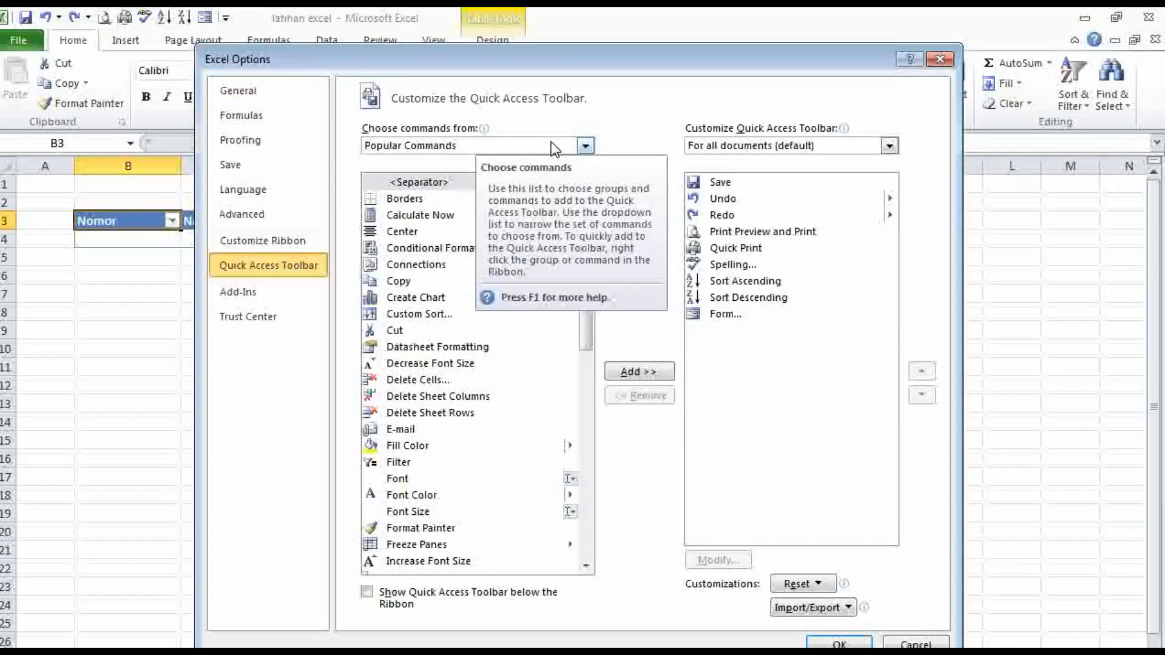
left_click(585, 146)
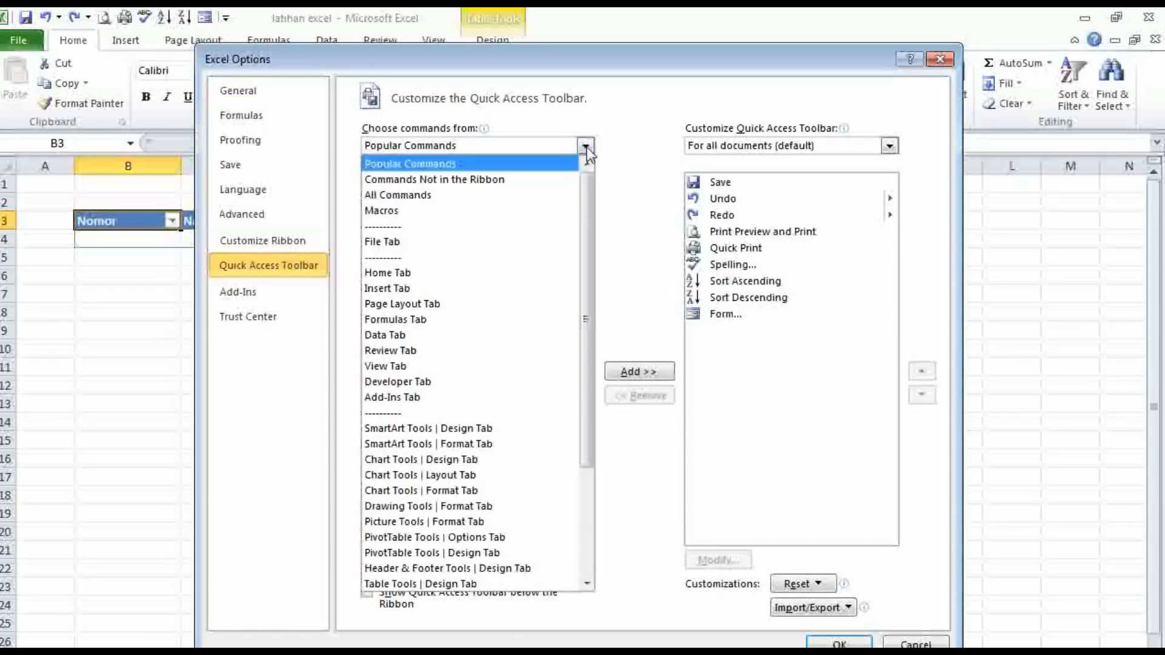
left_click(512, 181)
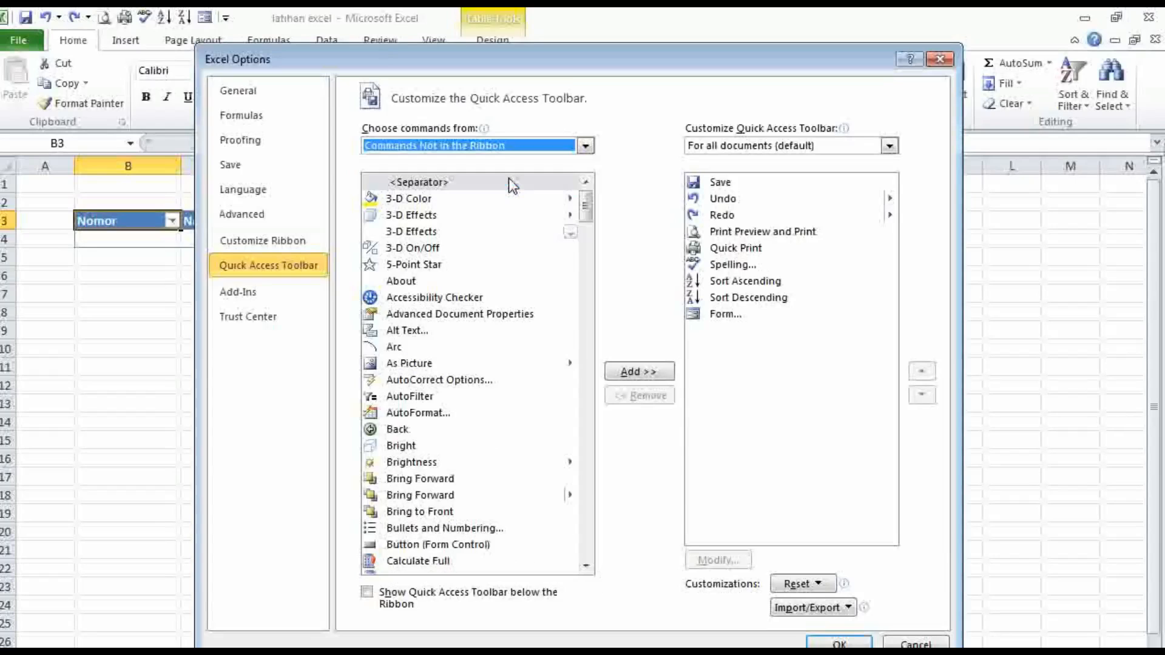
Try to add the Form command to the Quick Access Toolbar, and accept the options
left_click_drag(586, 209, 565, 307)
scroll(460, 299, "down", 5)
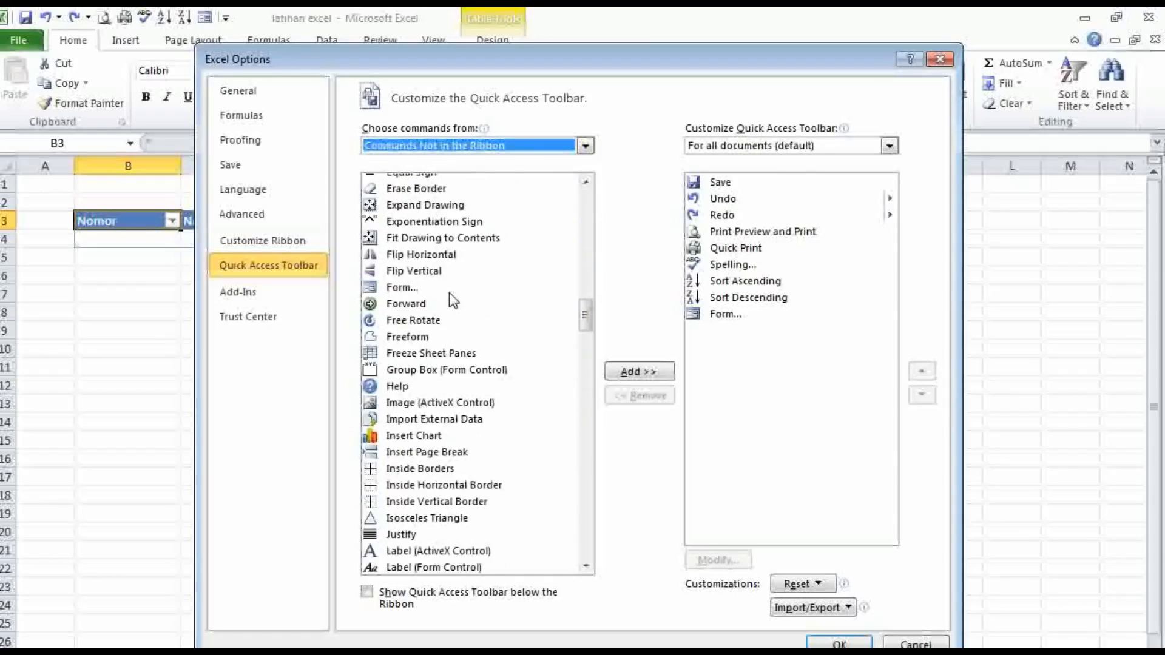
left_click(398, 289)
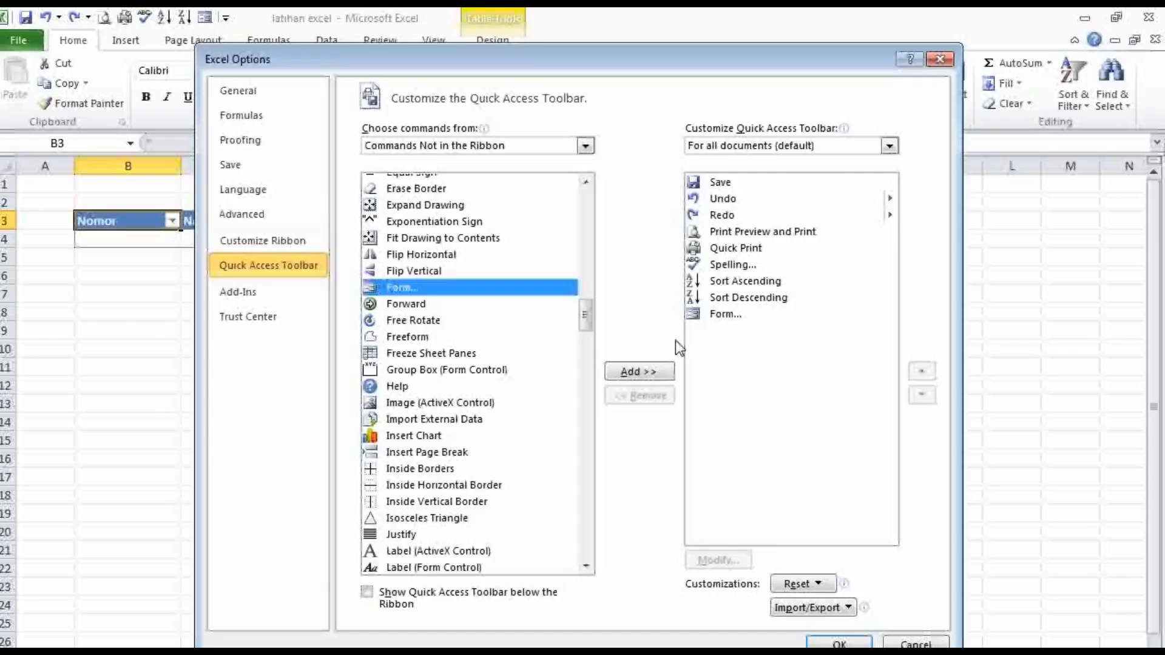
left_click(632, 371)
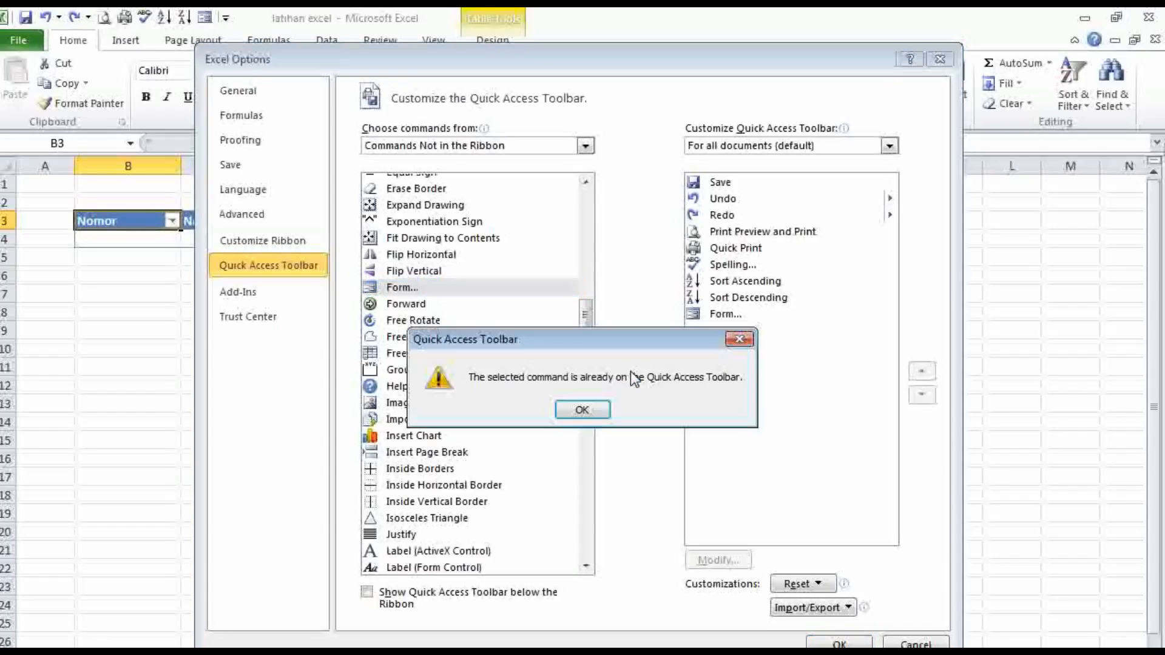
left_click(595, 415)
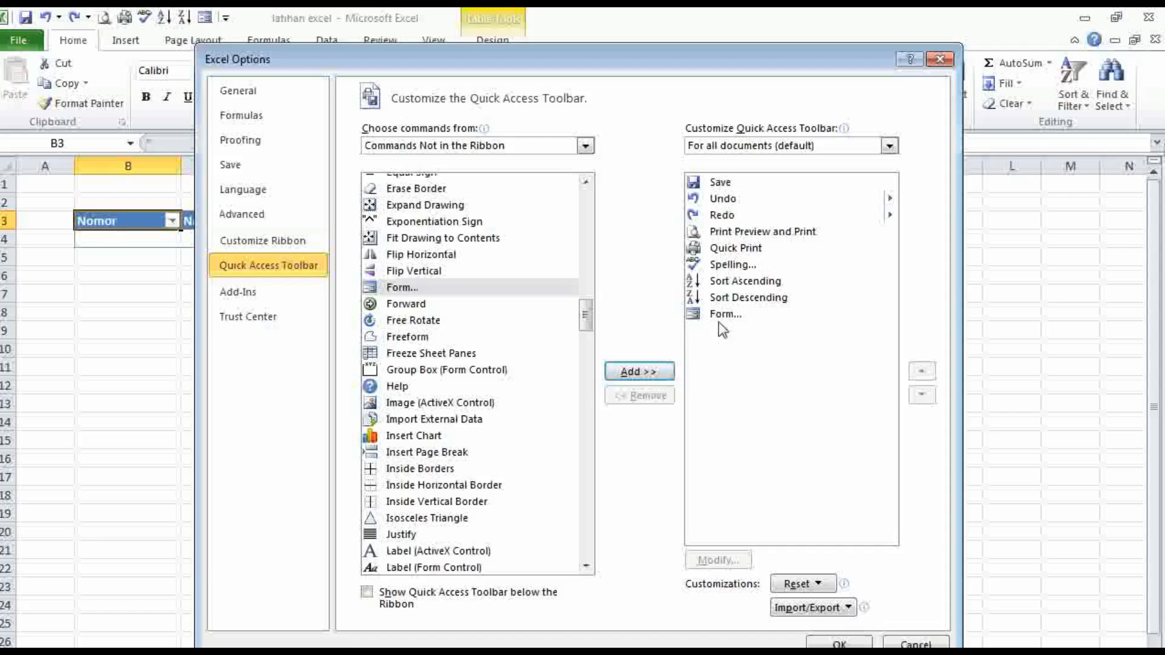
left_click(838, 644)
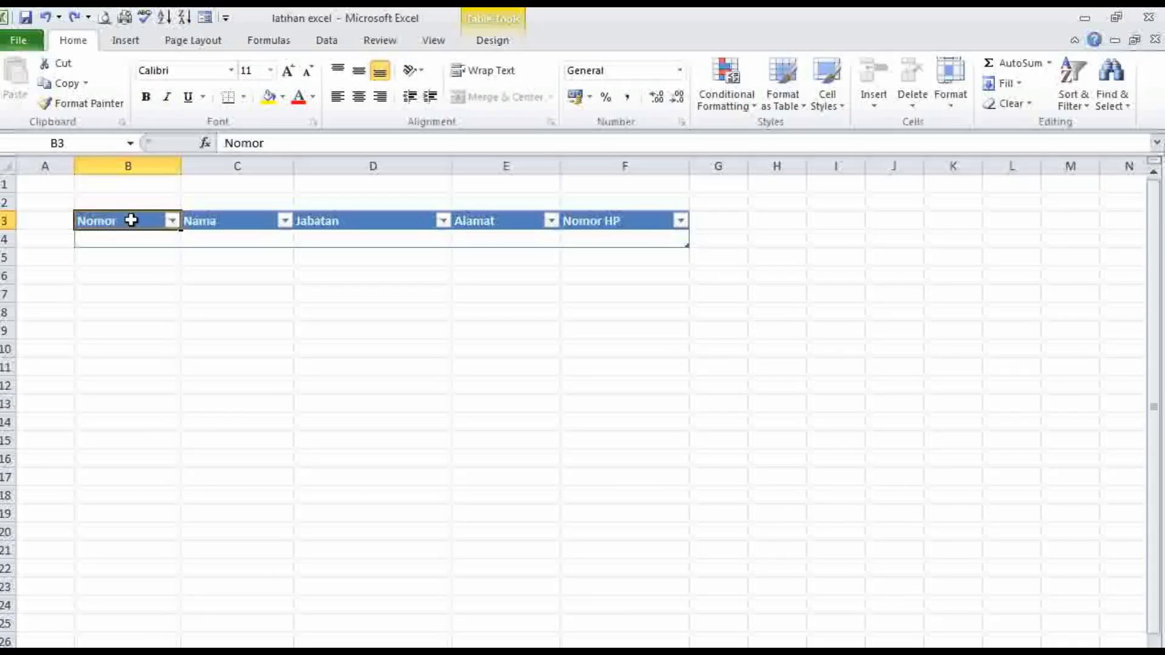
Open the data entry form and add a record with Nomor 1, the person's name, Jabatan manjer, Alamat bekasi and a phone number
left_click(206, 17)
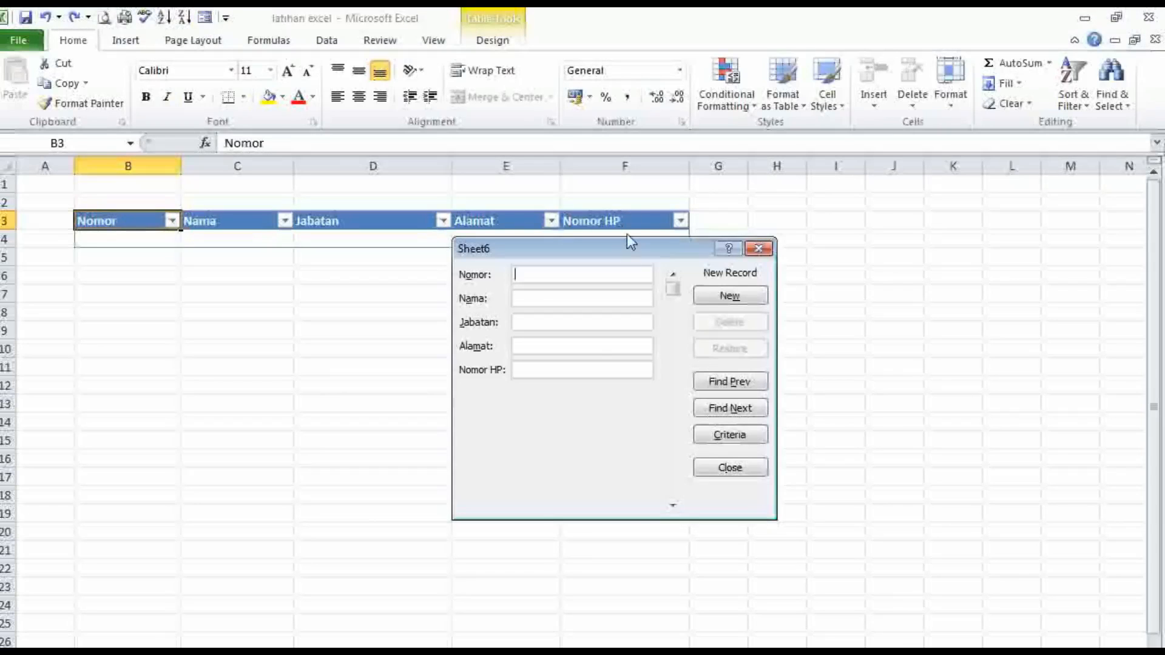
left_click_drag(627, 252, 659, 266)
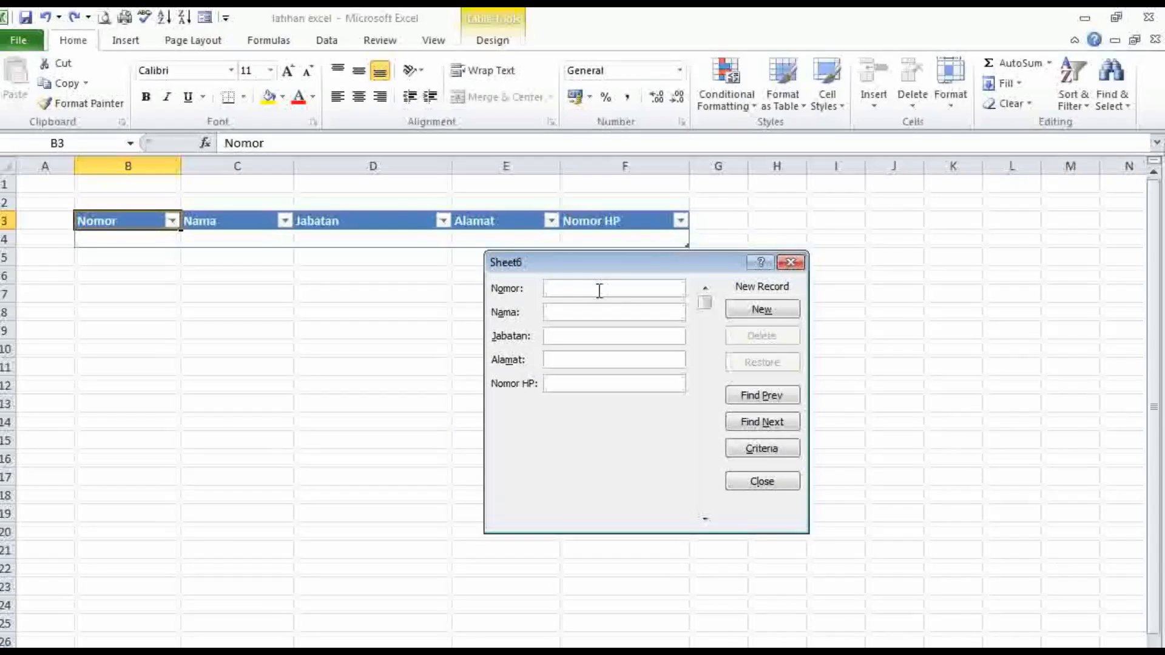
type("1")
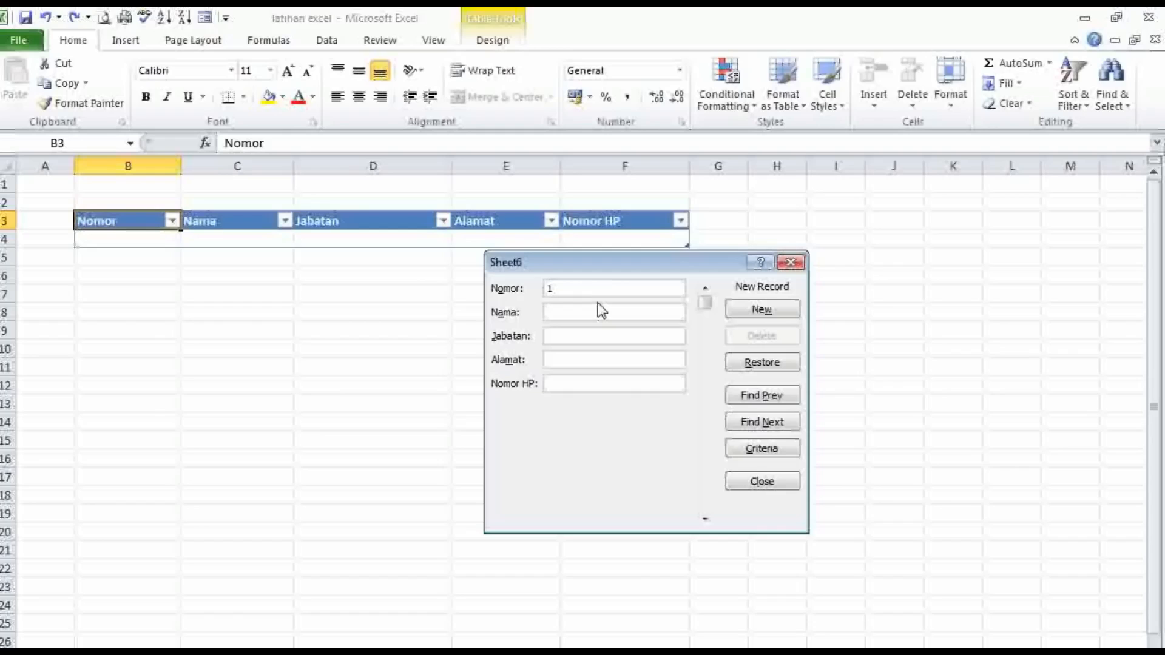
type("ade")
left_click(613, 338)
type("manjer")
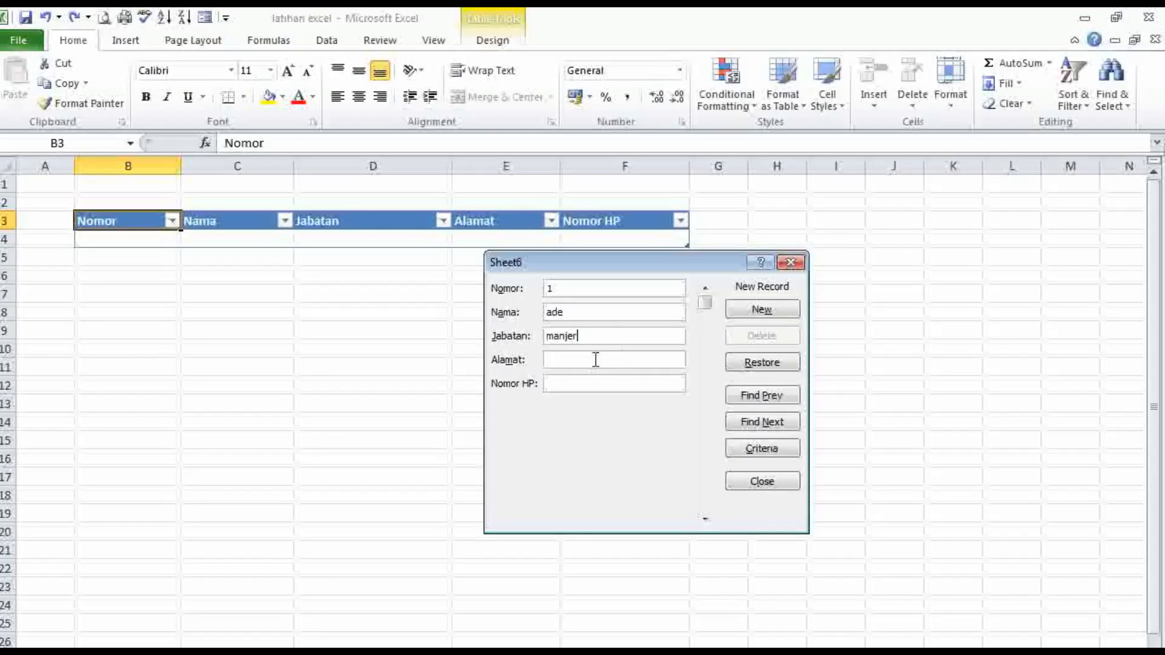
type("bekasi")
left_click(594, 382)
type("090000000")
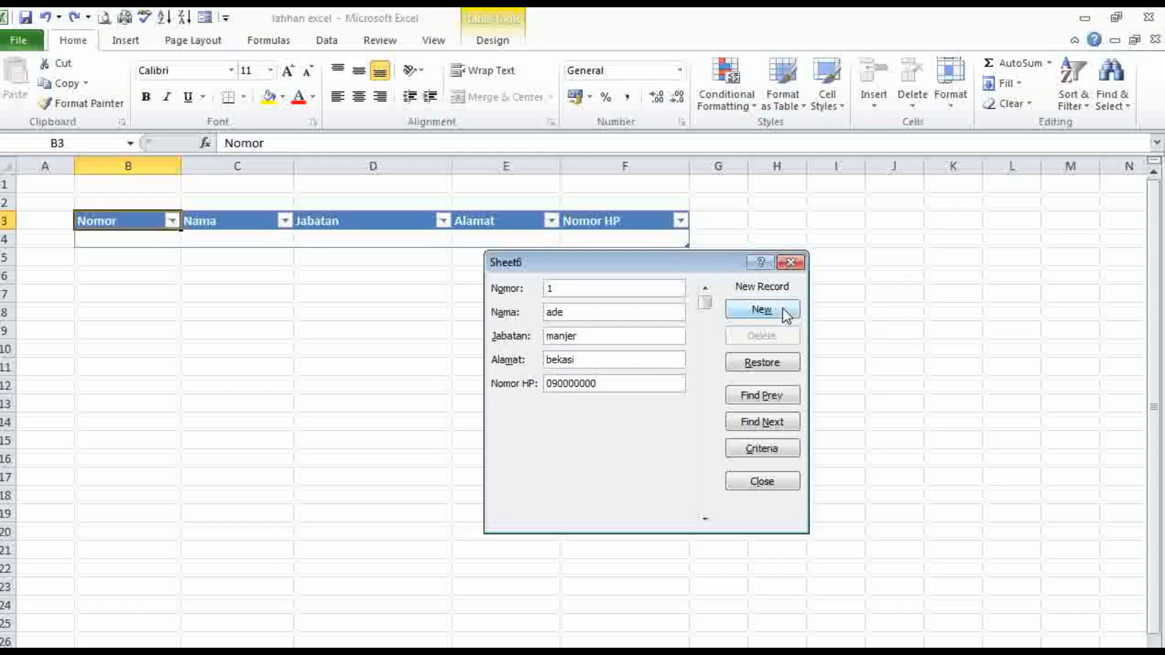
left_click(774, 314)
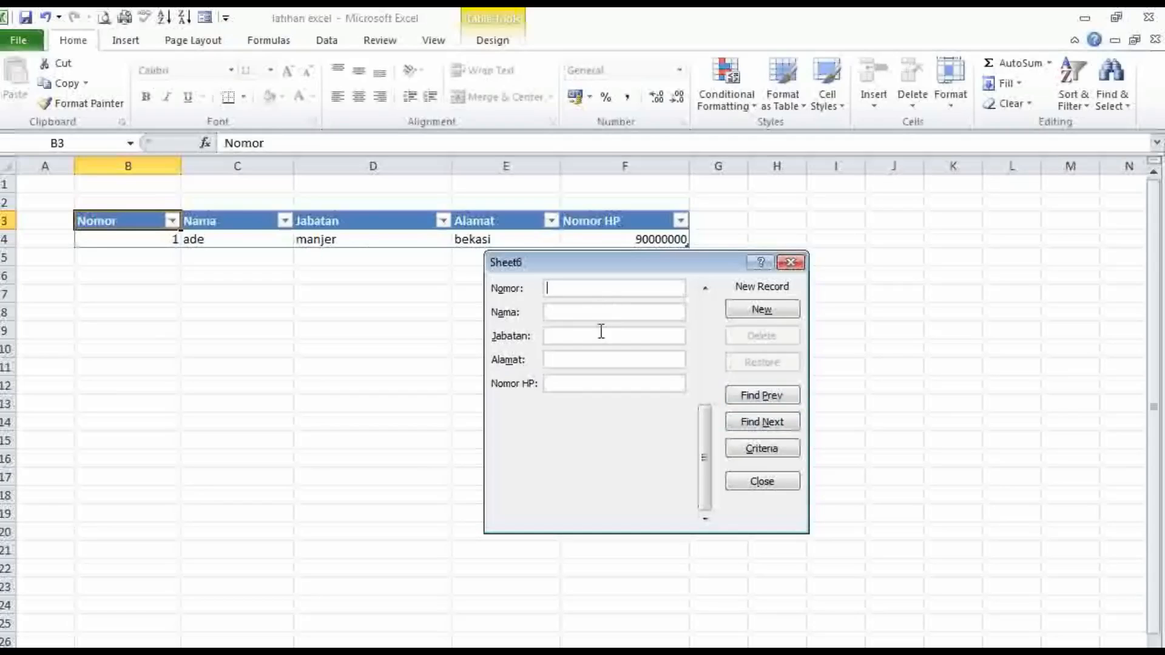
Return to the first record, correct its Jabatan to manajer and start a new record
type("manjer")
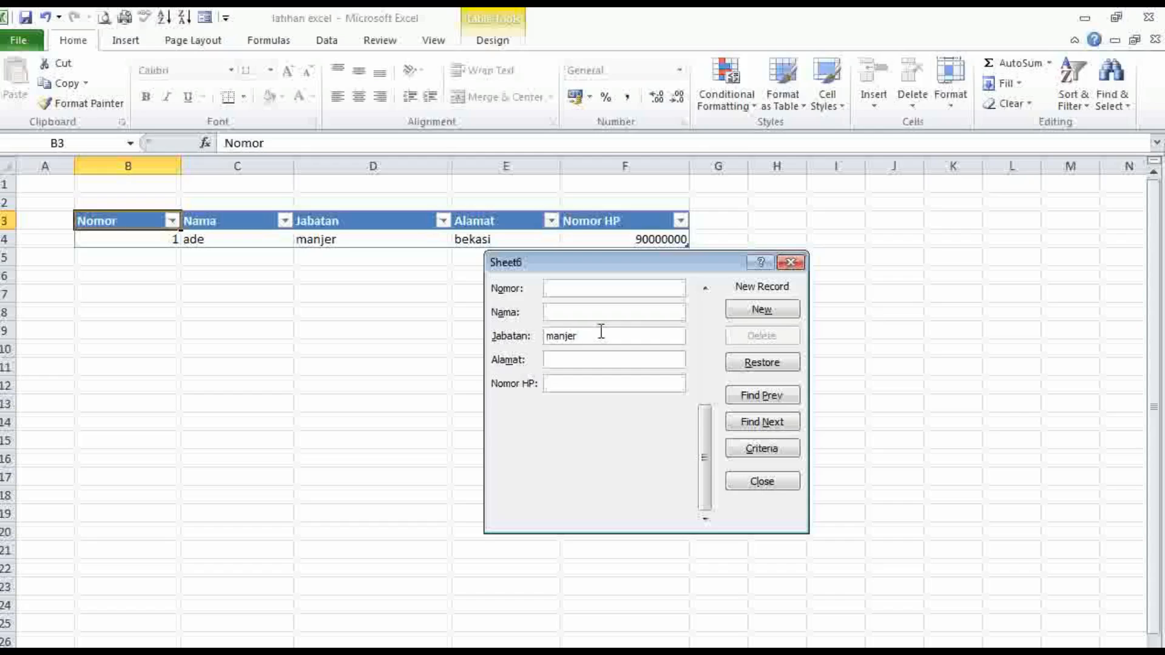
left_click(765, 401)
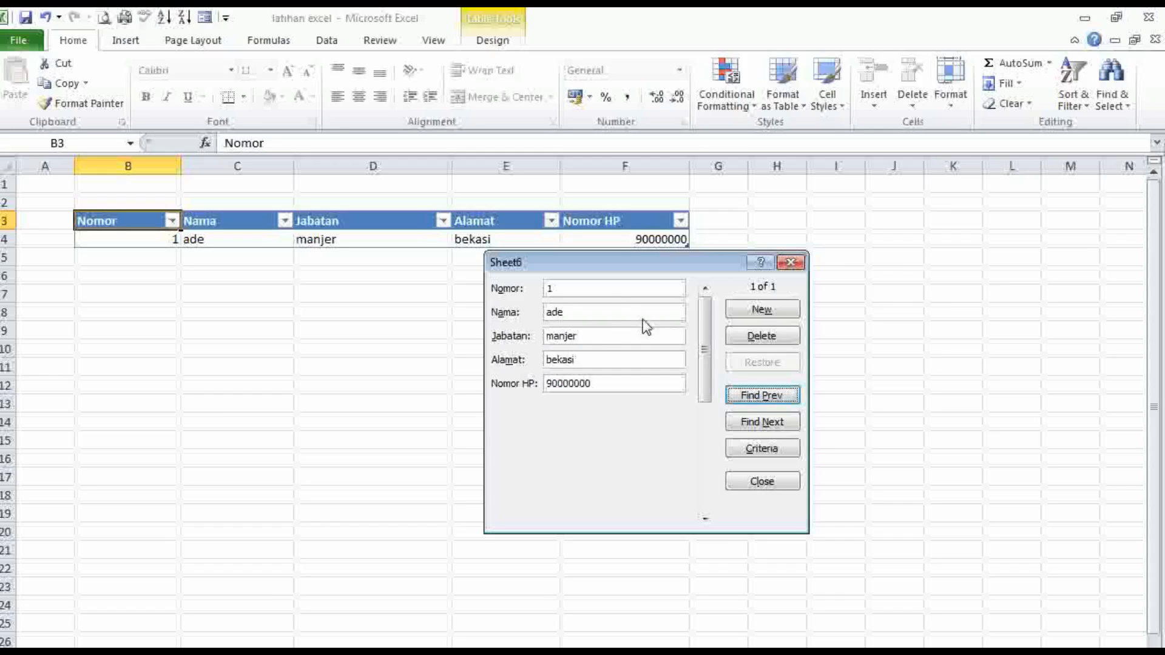
left_click(603, 335)
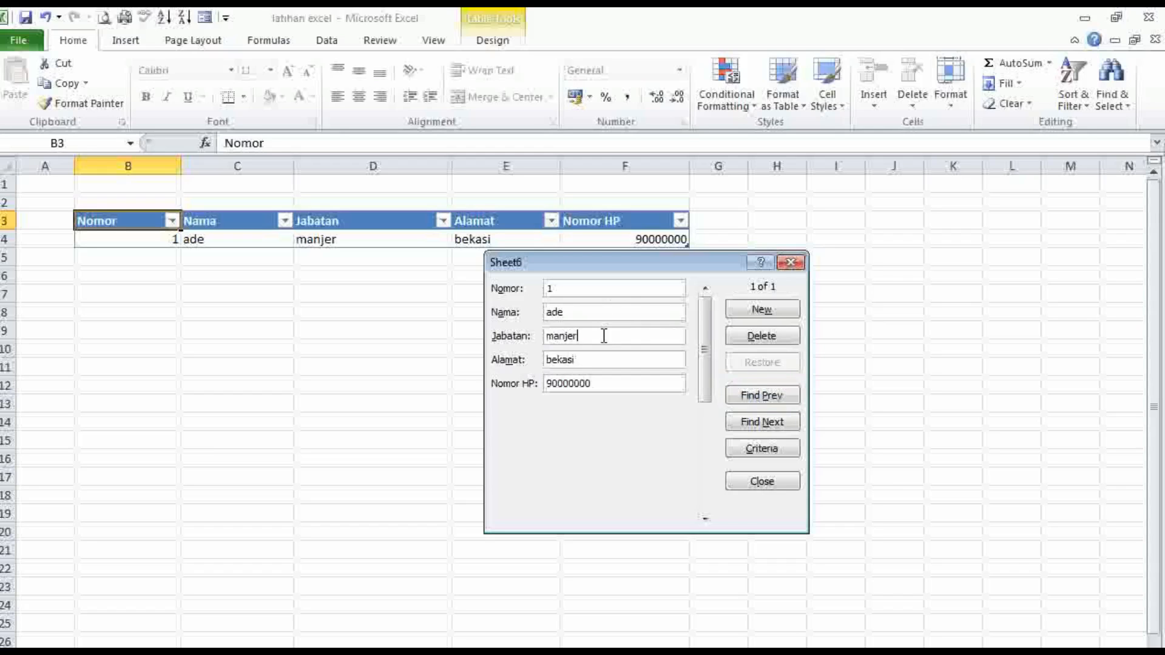
key("BackSpace")
key("BackSpace")
key("BackSpace")
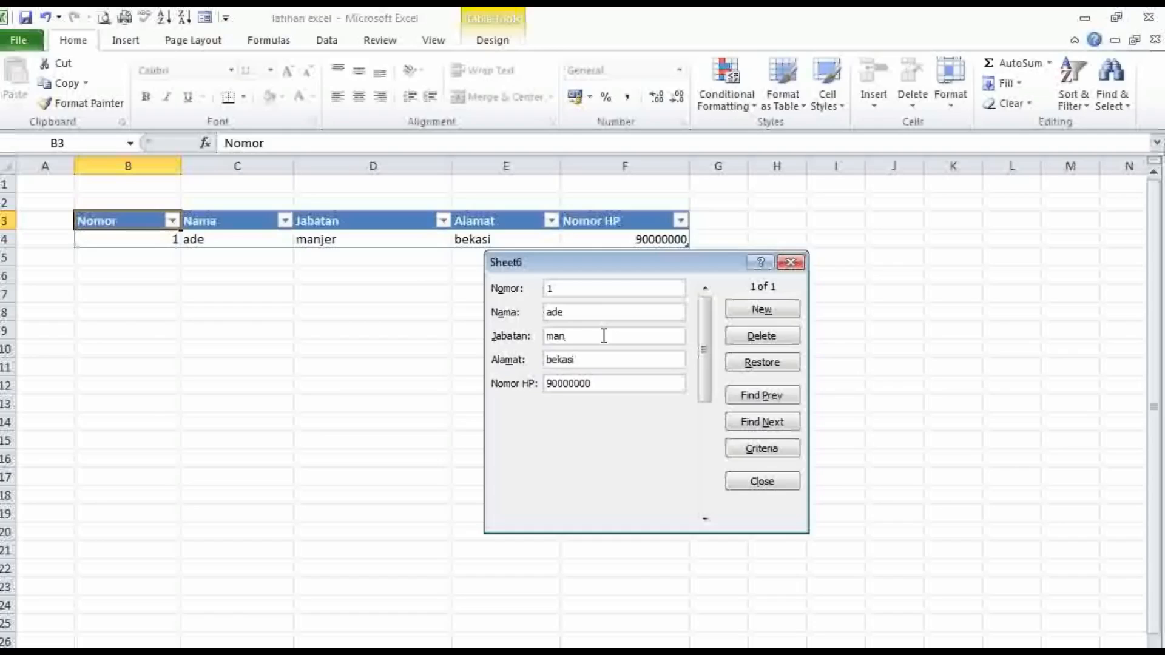
type("ajer")
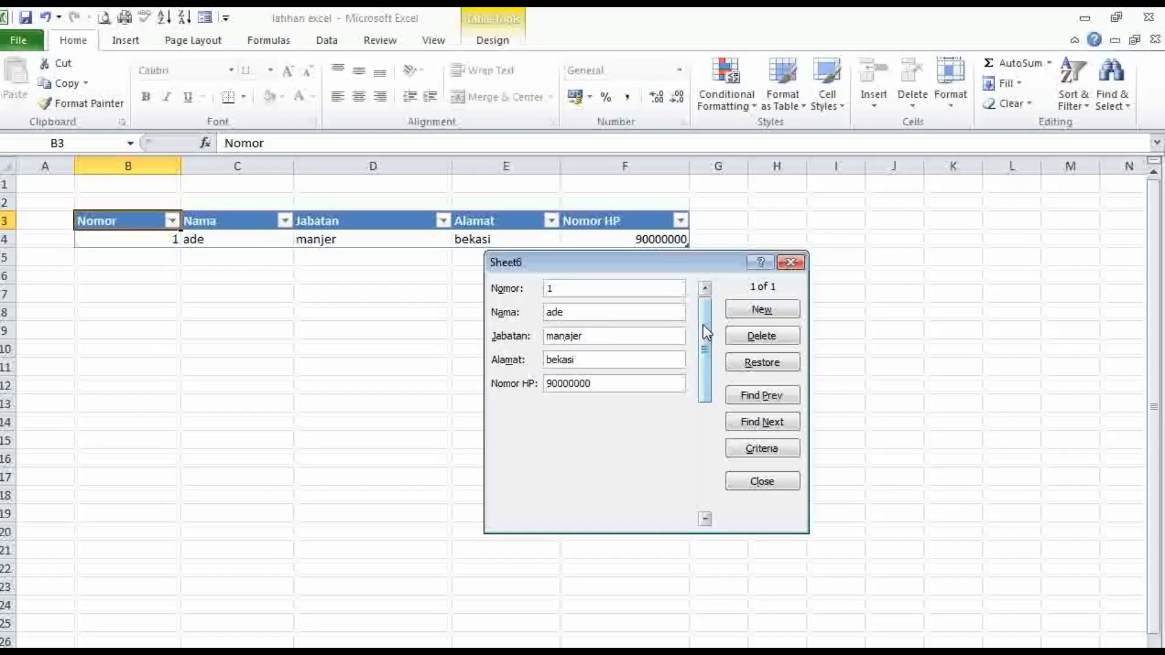
left_click(757, 312)
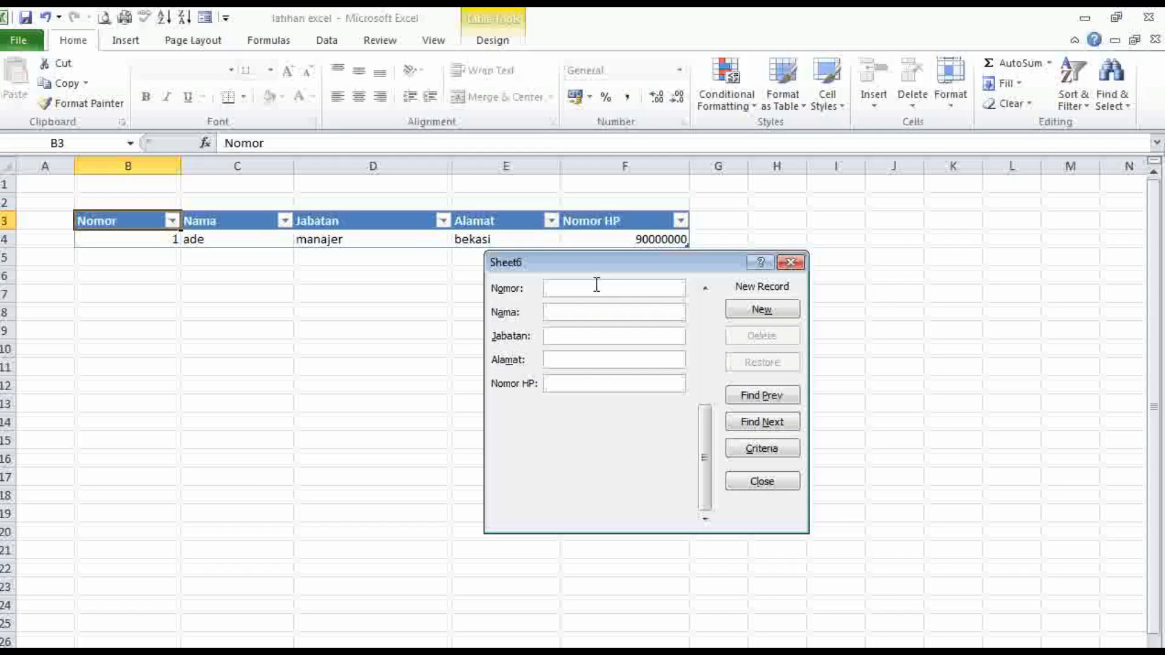
Enter Nomor 2, the person's name and the Jabatan spv in the new record
type("2")
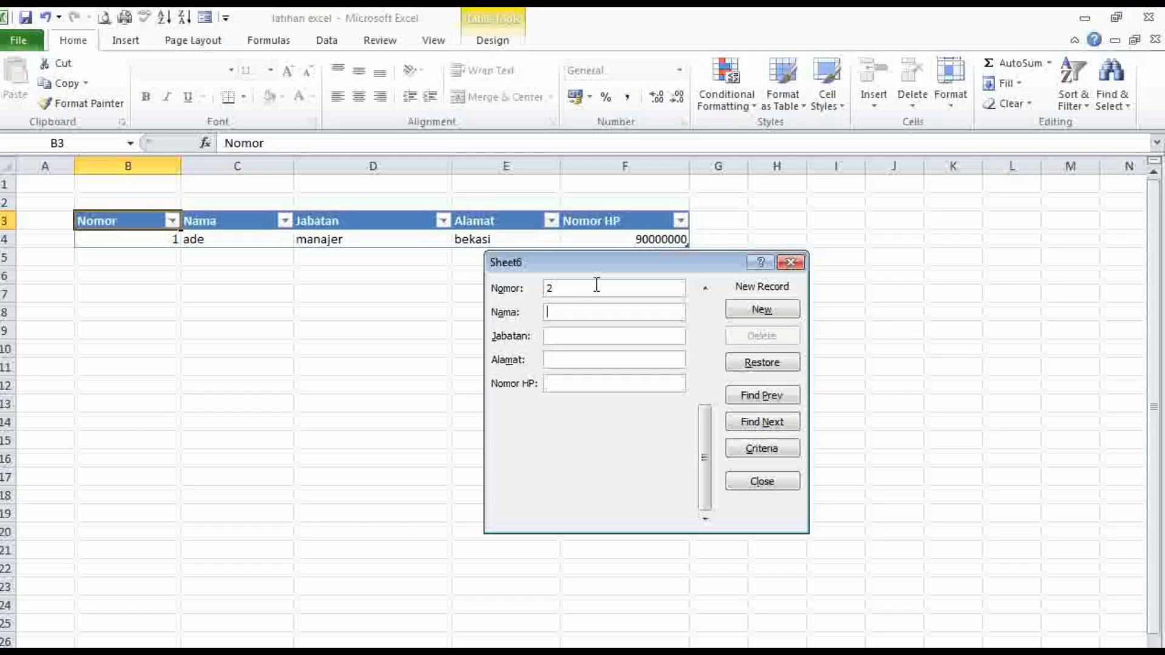
type("dede")
key("Tab")
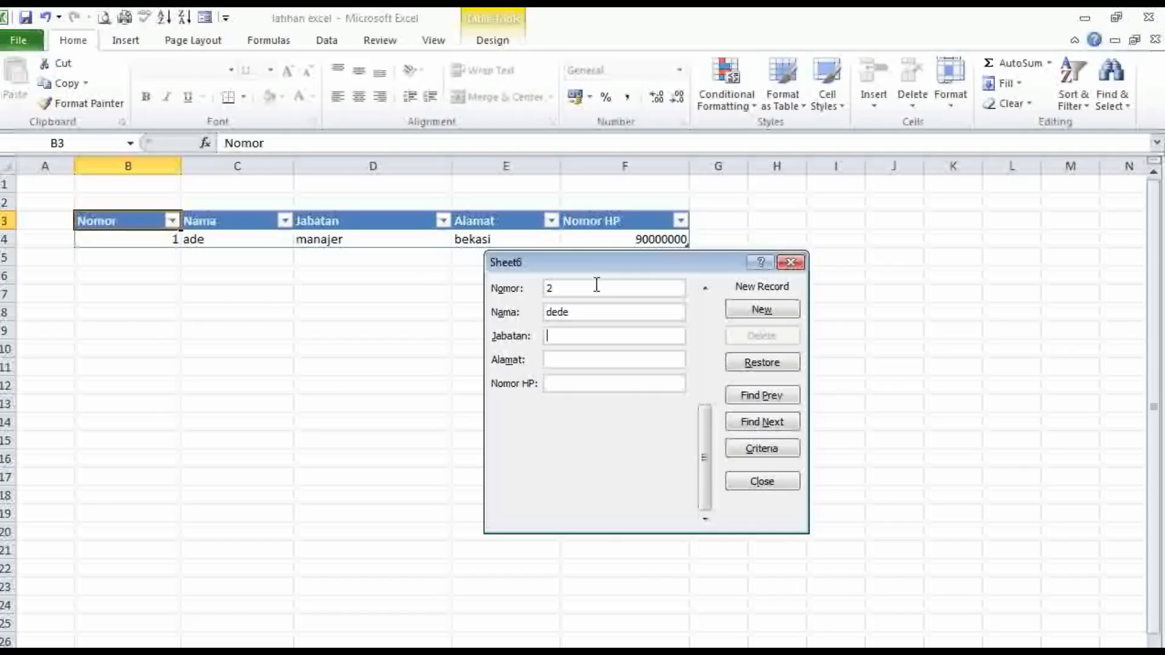
type("spv A")
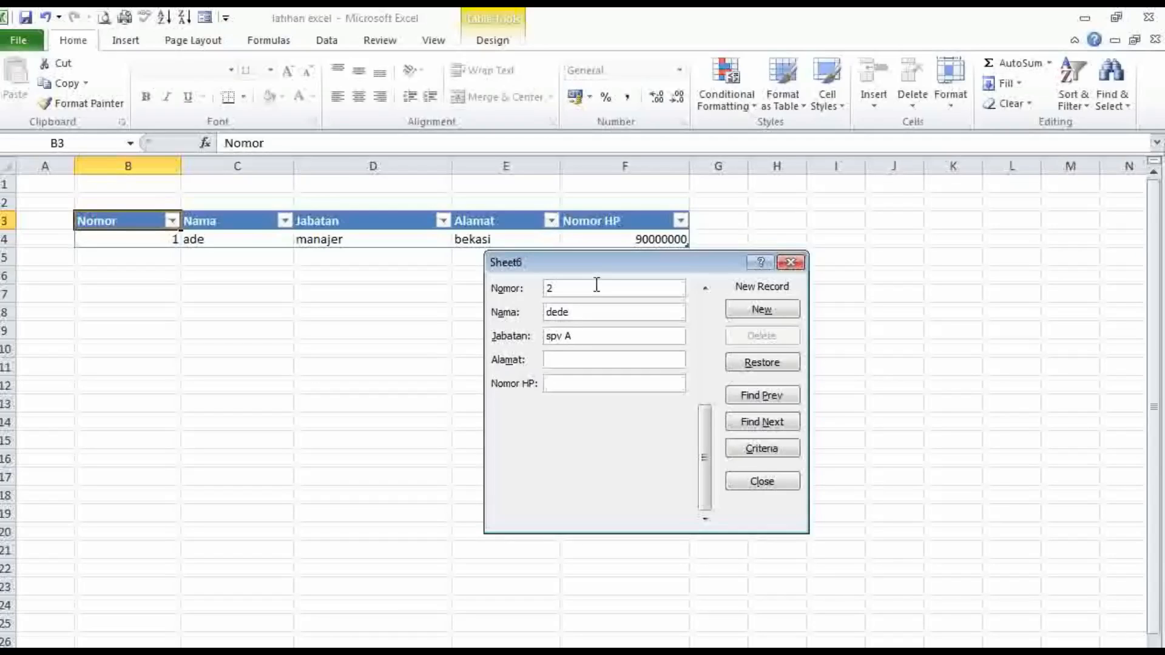
type("KUNTING")
key("BackSpace")
key("BackSpace")
key("BackSpace")
key("BackSpace")
key("BackSpace")
key("BackSpace")
key("BackSpace")
key("BackSpace")
key("Tab")
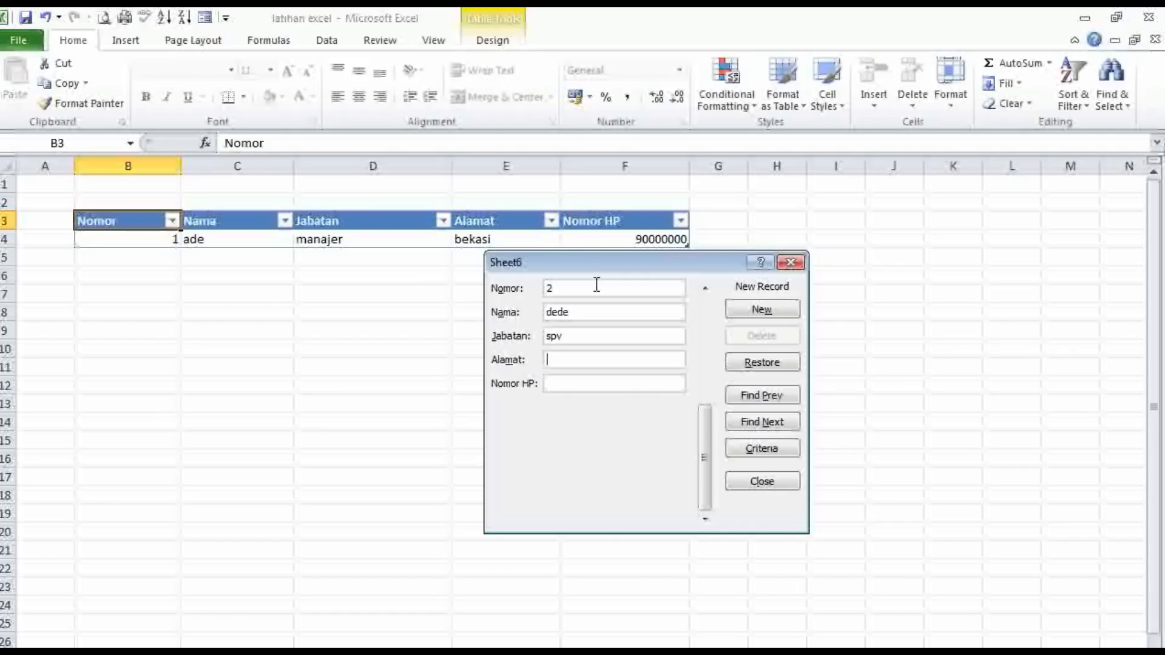
Complete the Jabatan as spv maintenance, fill in Alamat jakarta and the phone number, and add the record
left_click(631, 331)
type("maintenance")
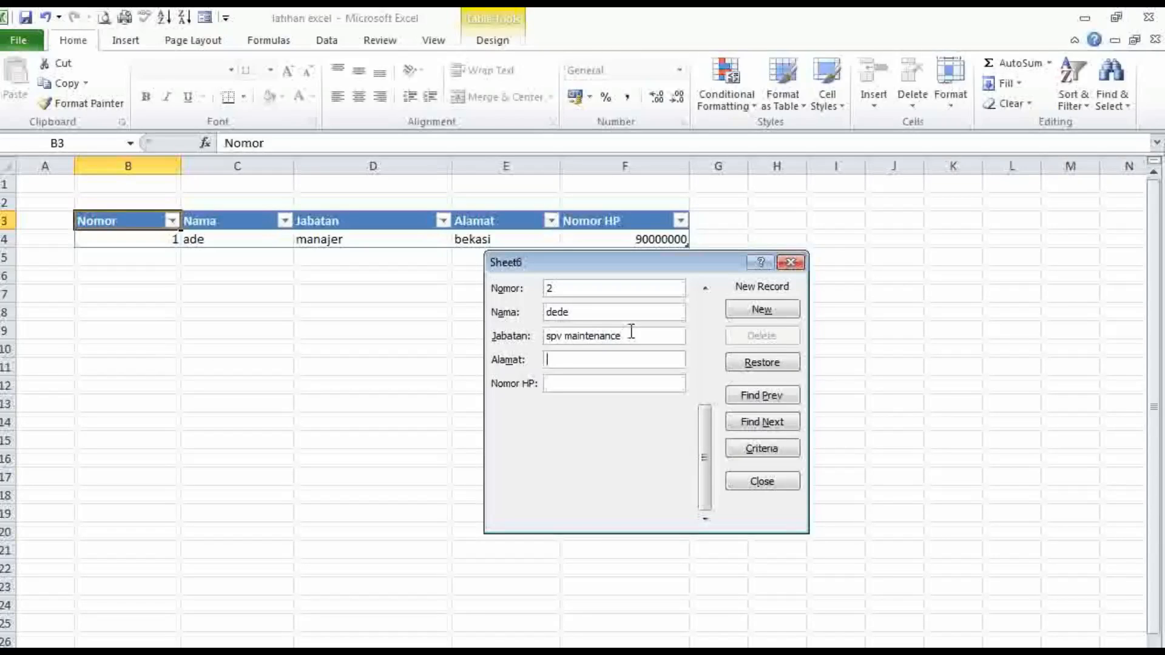
key("Tab")
type("jakarta")
left_click(647, 387)
type("08000000")
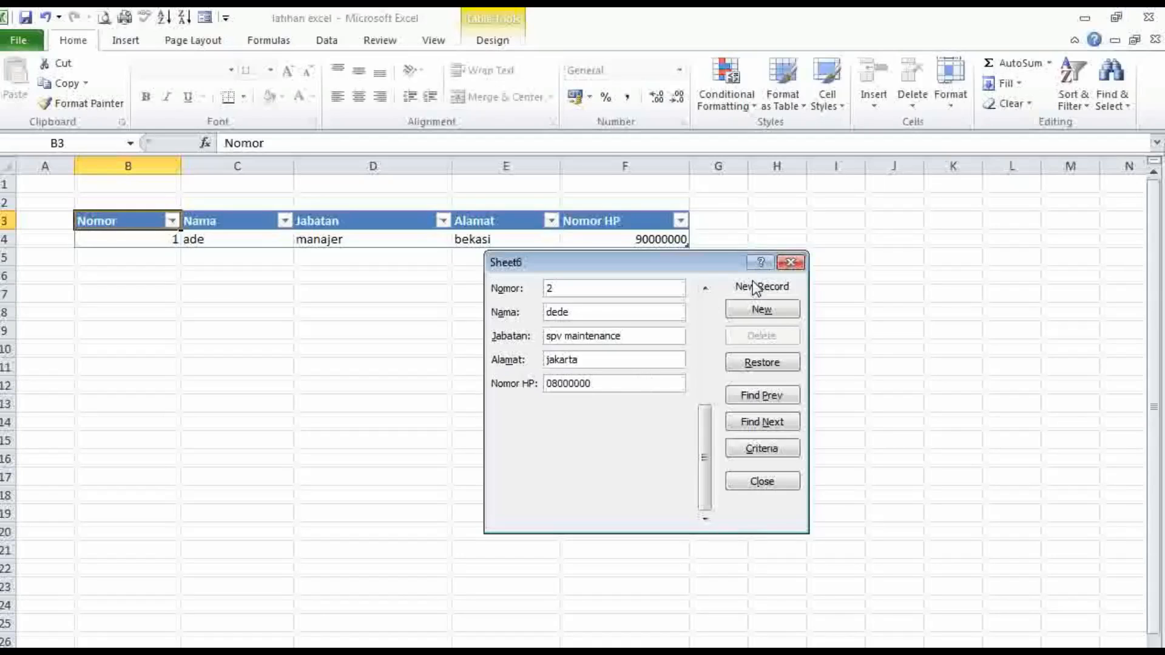
left_click(745, 306)
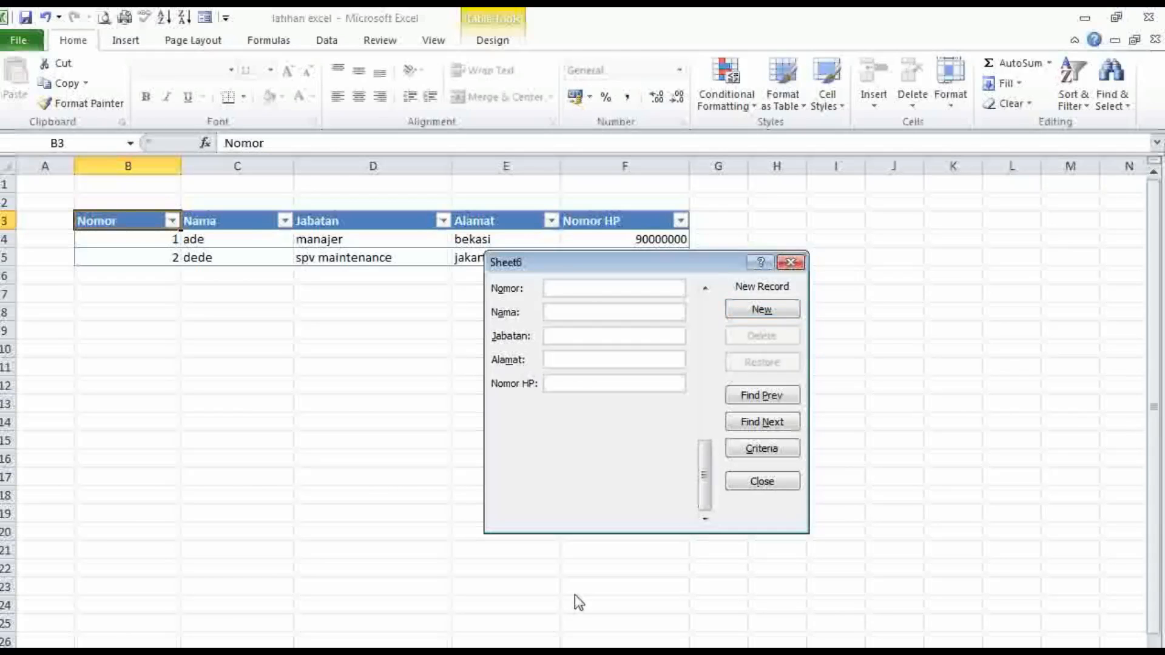
Move the data entry form clear of the table and close it
left_click(534, 652)
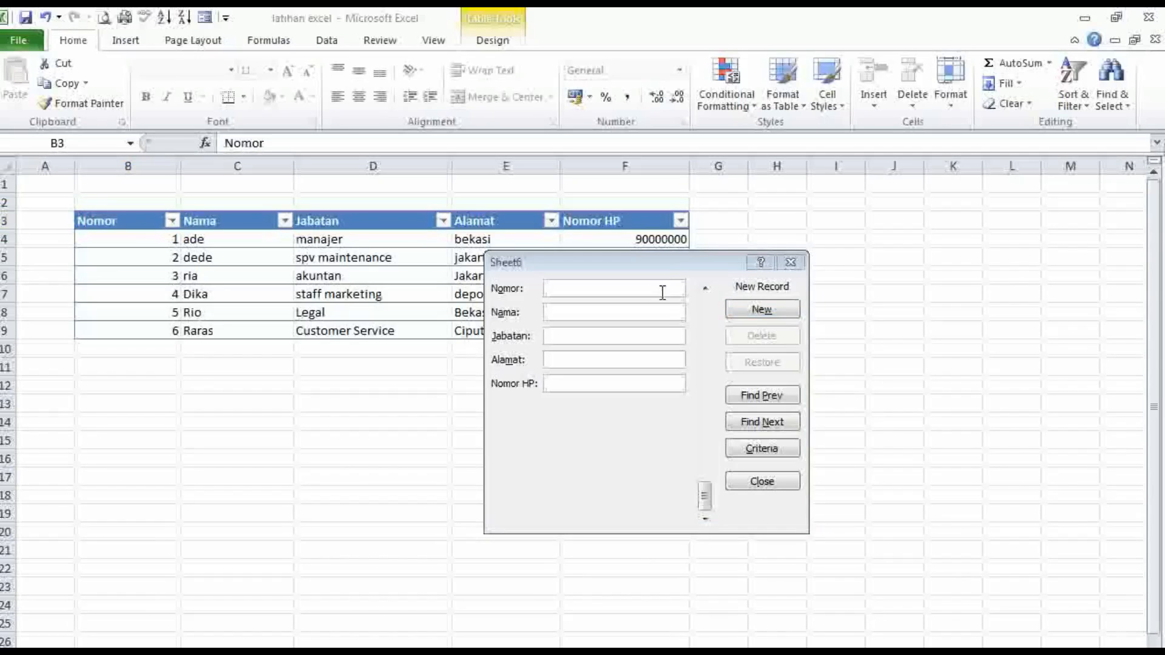
left_click_drag(646, 255, 884, 261)
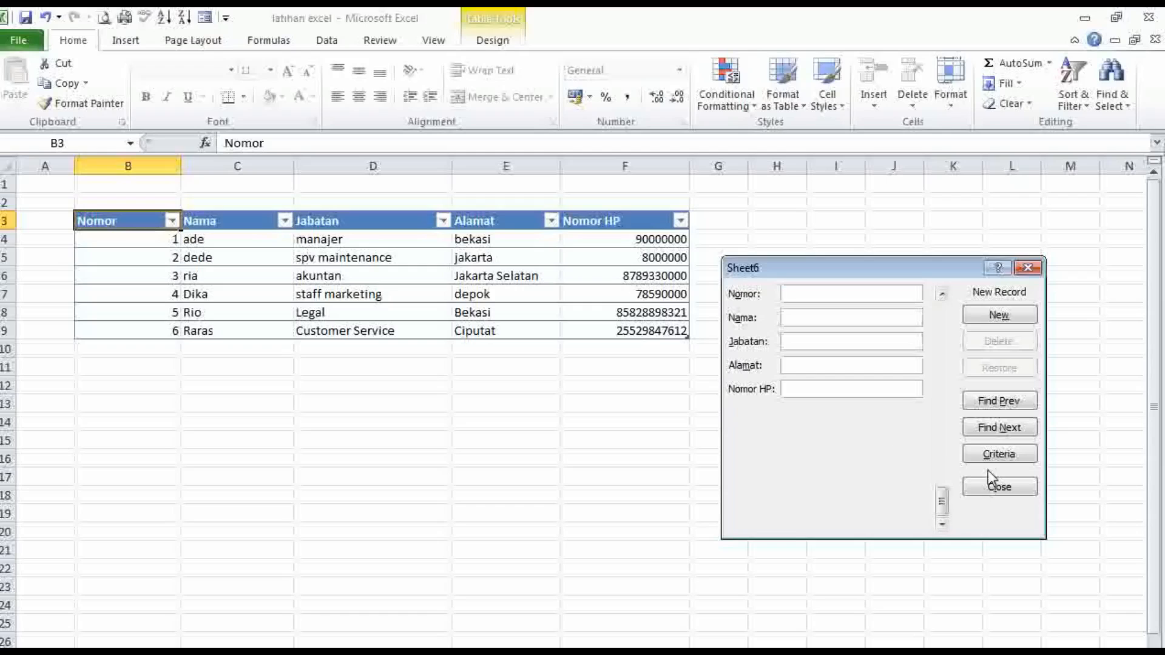
left_click(992, 485)
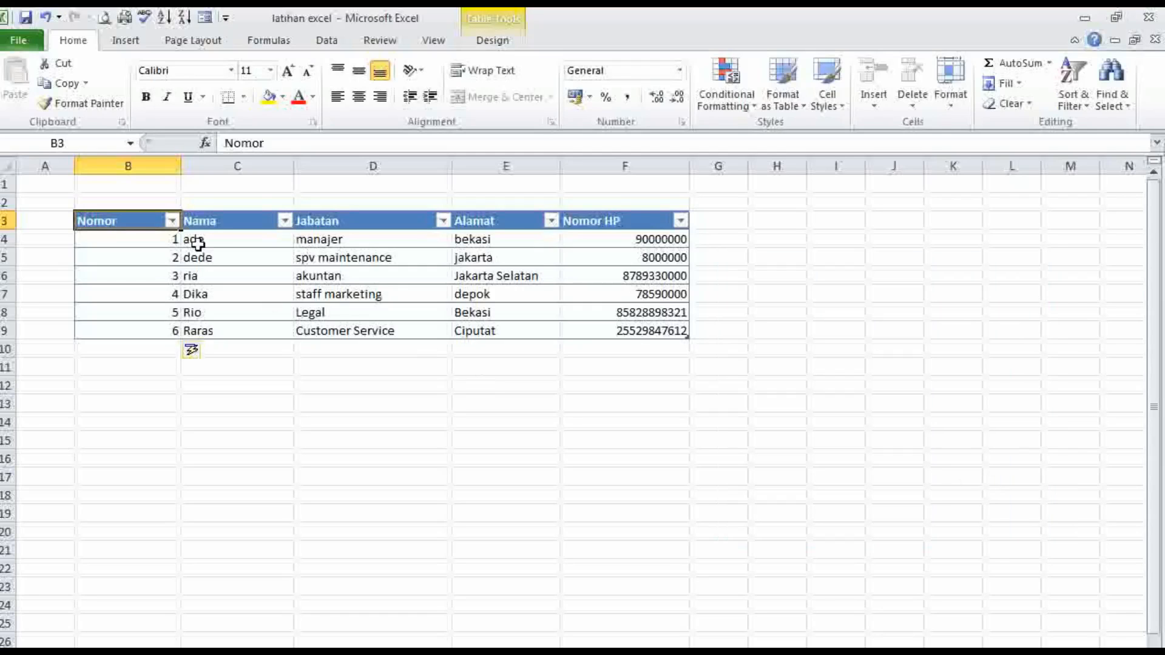
Examine the sort and filter options of the Nomor, Nama and Jabatan headings without applying any
left_click(162, 240)
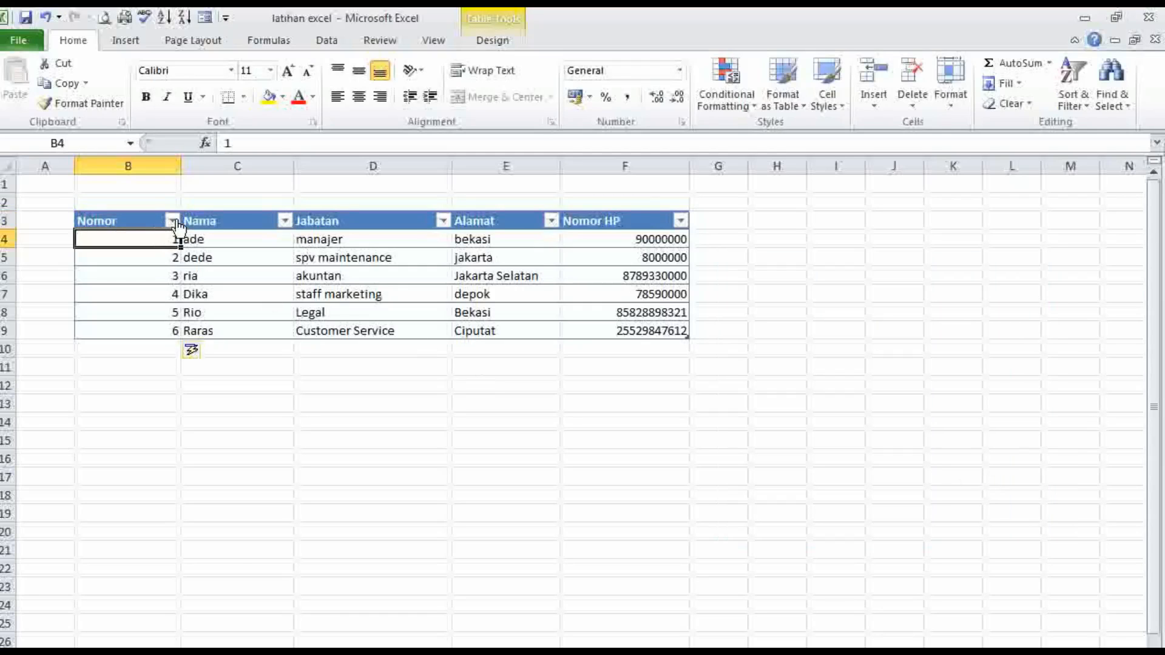
left_click(172, 221)
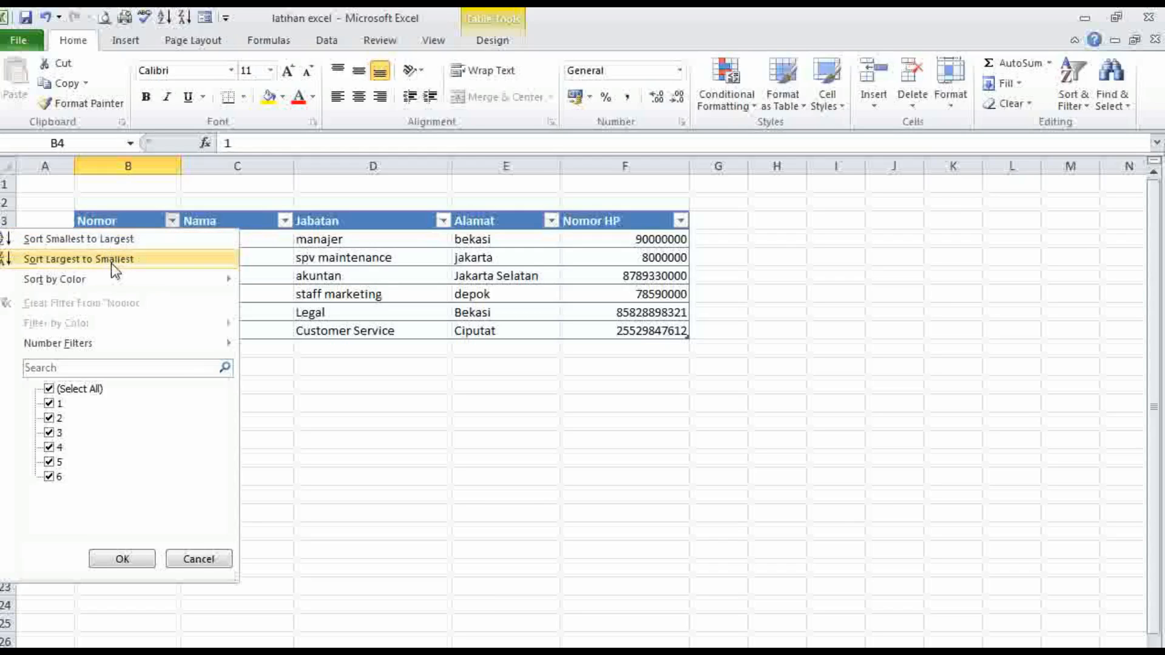
left_click(200, 561)
left_click(285, 222)
left_click(273, 559)
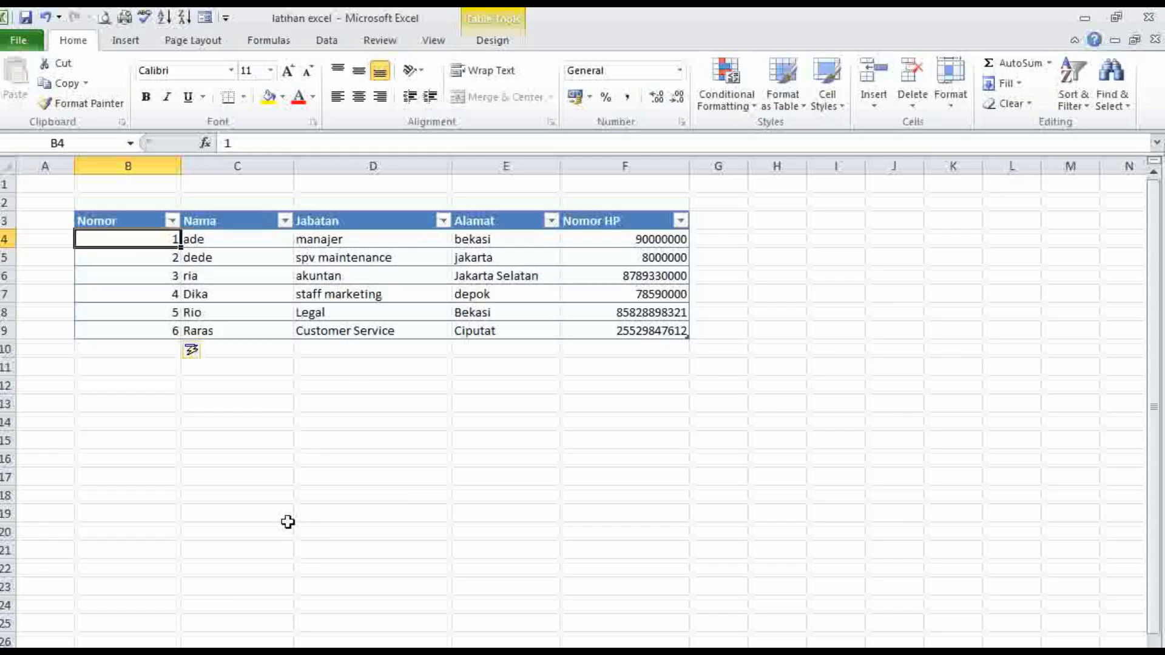
left_click(443, 221)
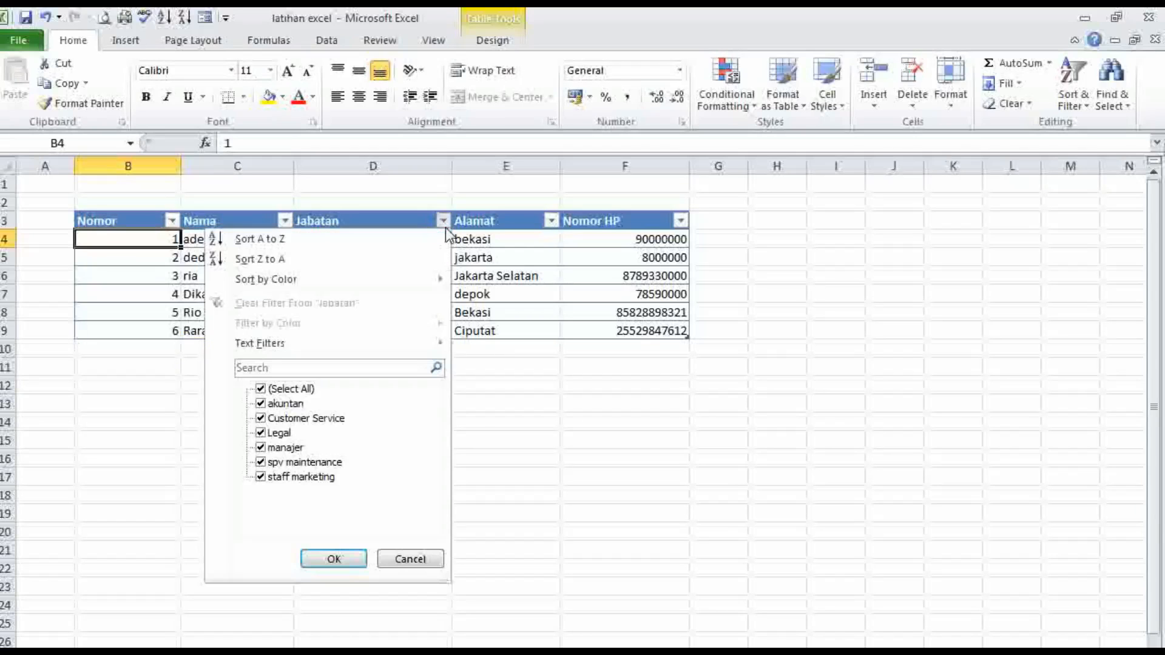
left_click(481, 425)
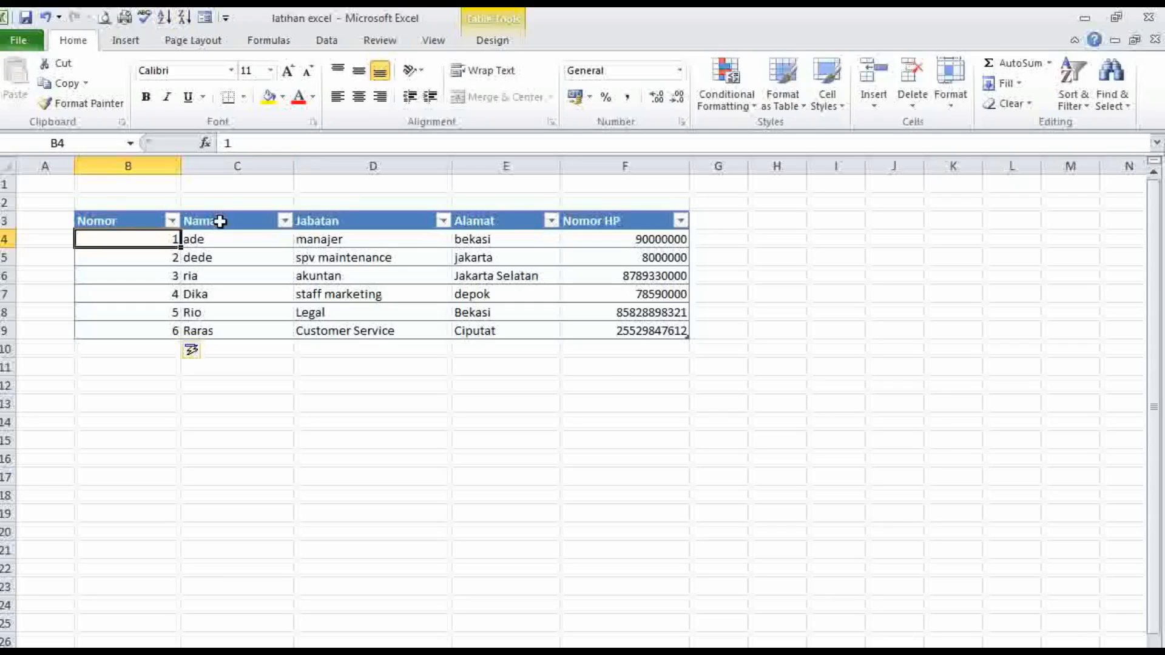
Select the Nama cell of the second record and open the data entry form for the table
left_click(223, 239)
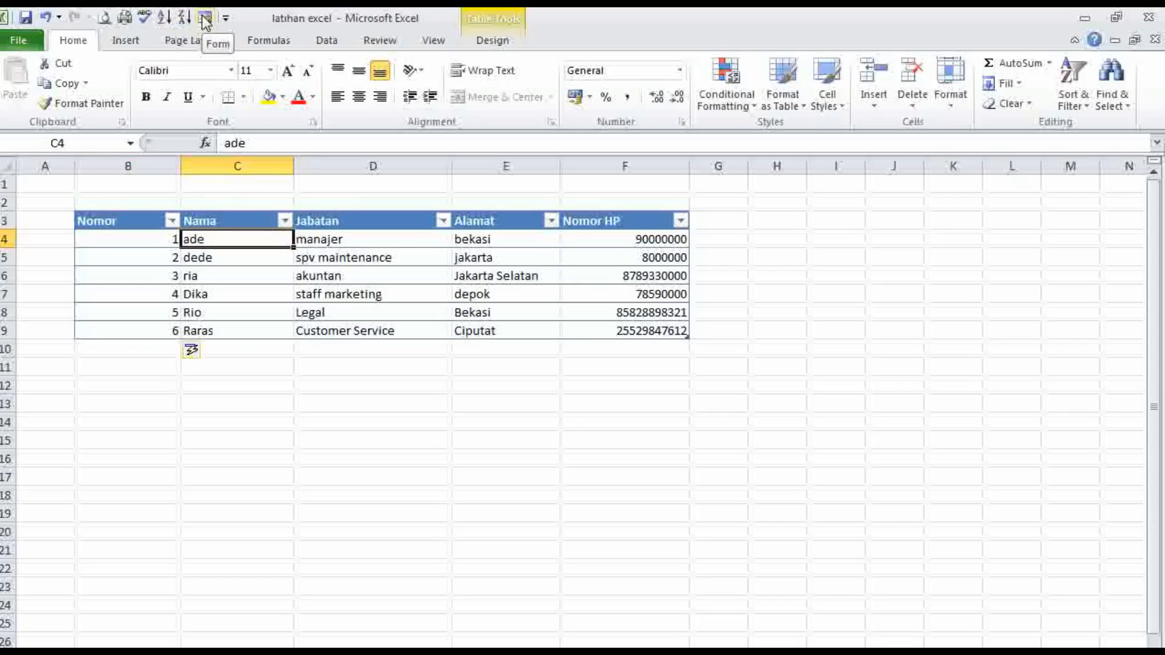
left_click(235, 257)
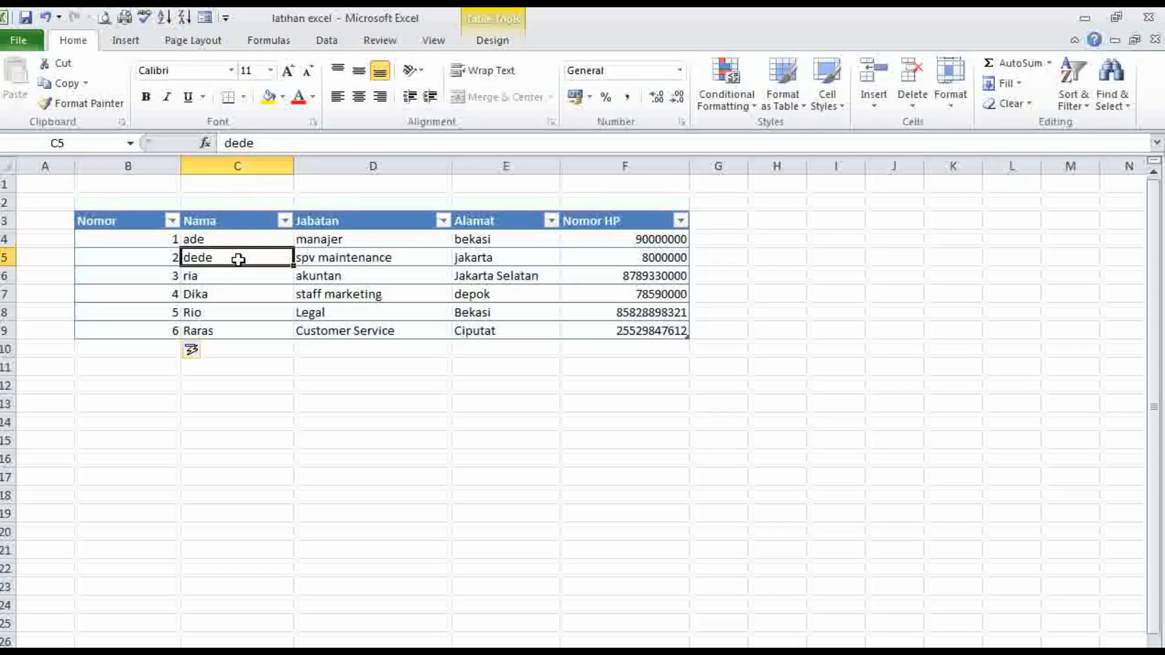
left_click(204, 17)
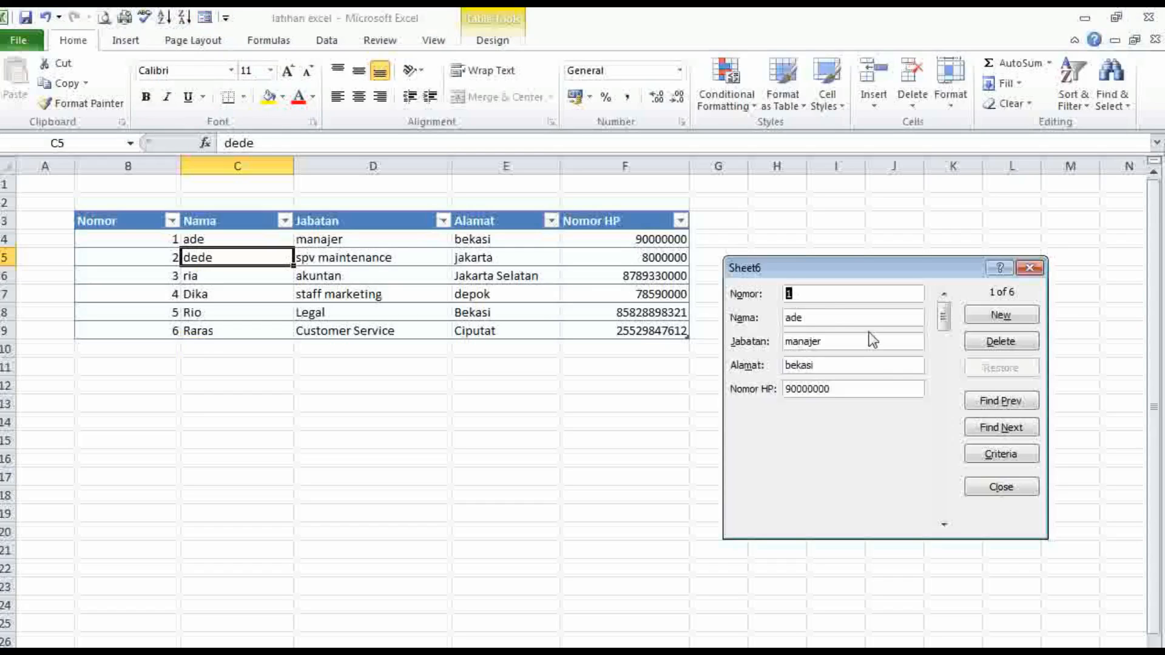
left_click(814, 295)
double_click(814, 294)
Browse forward through the table's records in the data entry form to the fifth record
left_click(1009, 433)
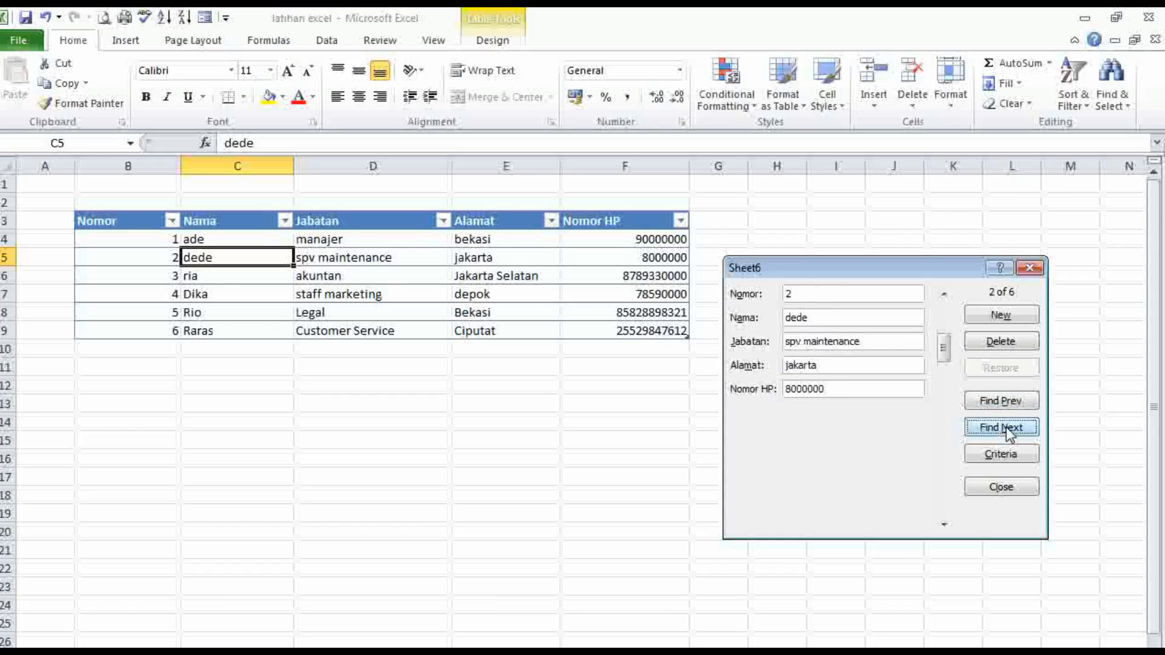
left_click(1008, 433)
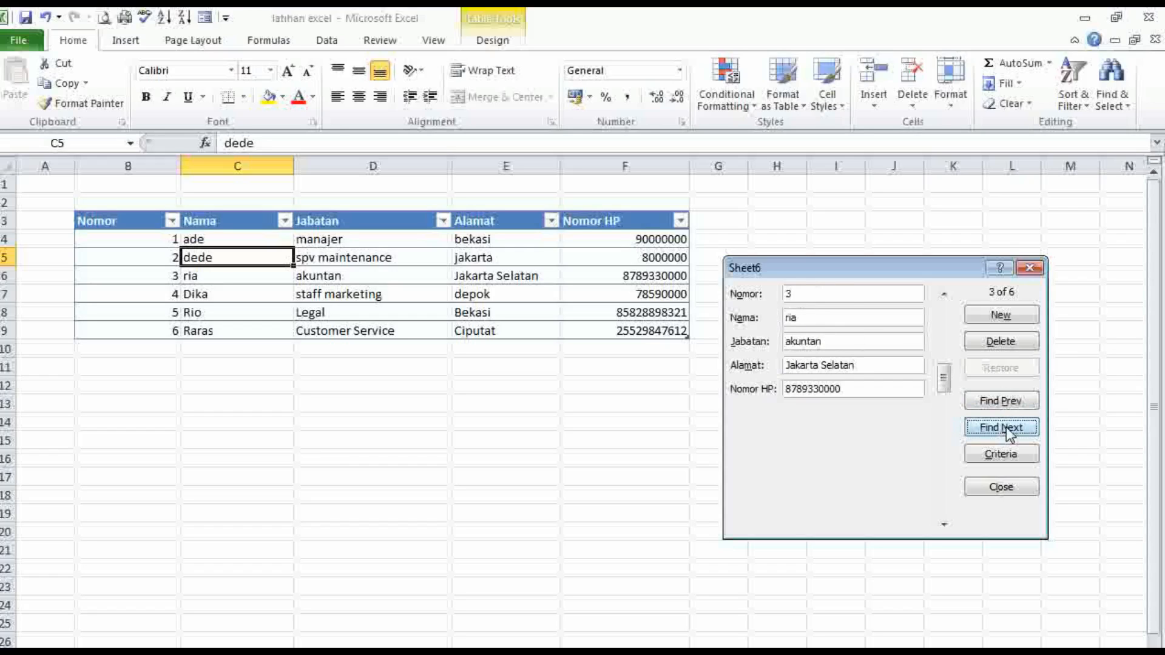
left_click(1008, 433)
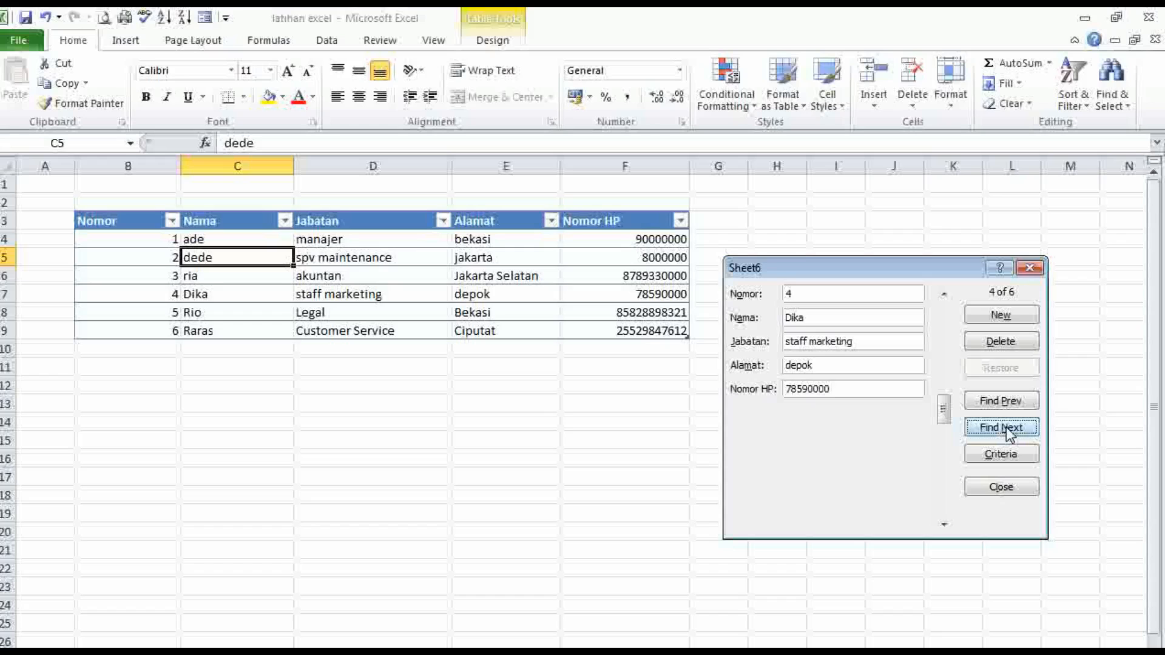
left_click(1008, 432)
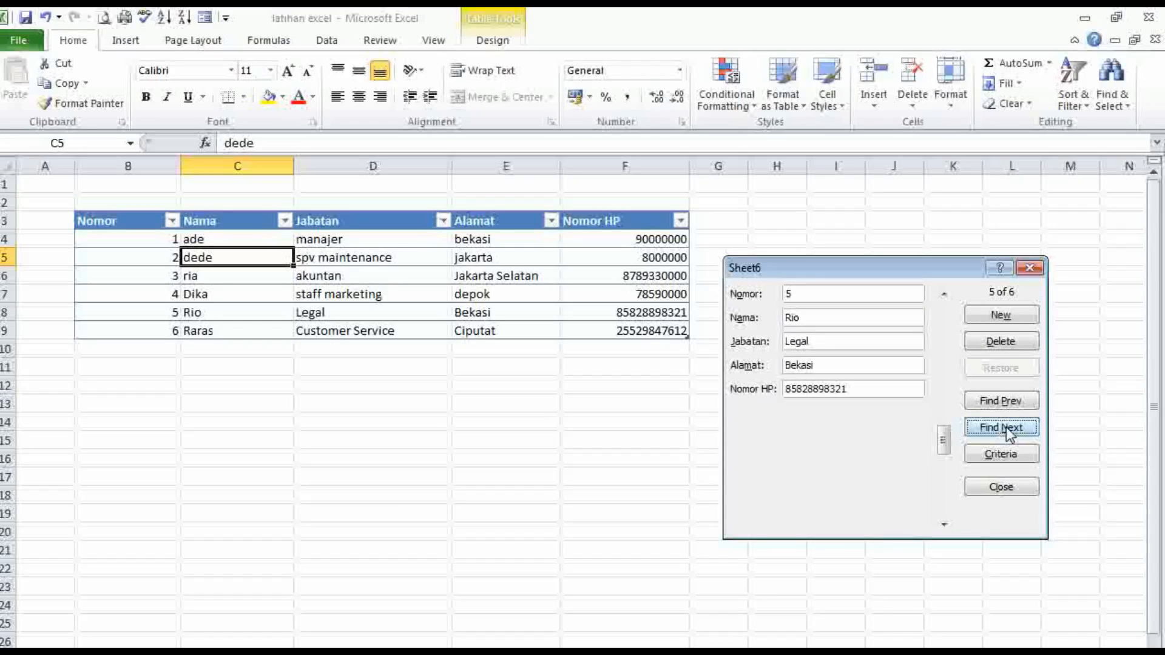
Clear the Nomor HP, Alamat, Jabatan, Nama and Nomor fields of the fifth record in the data entry form
left_click_drag(891, 390, 755, 395)
key("Delete")
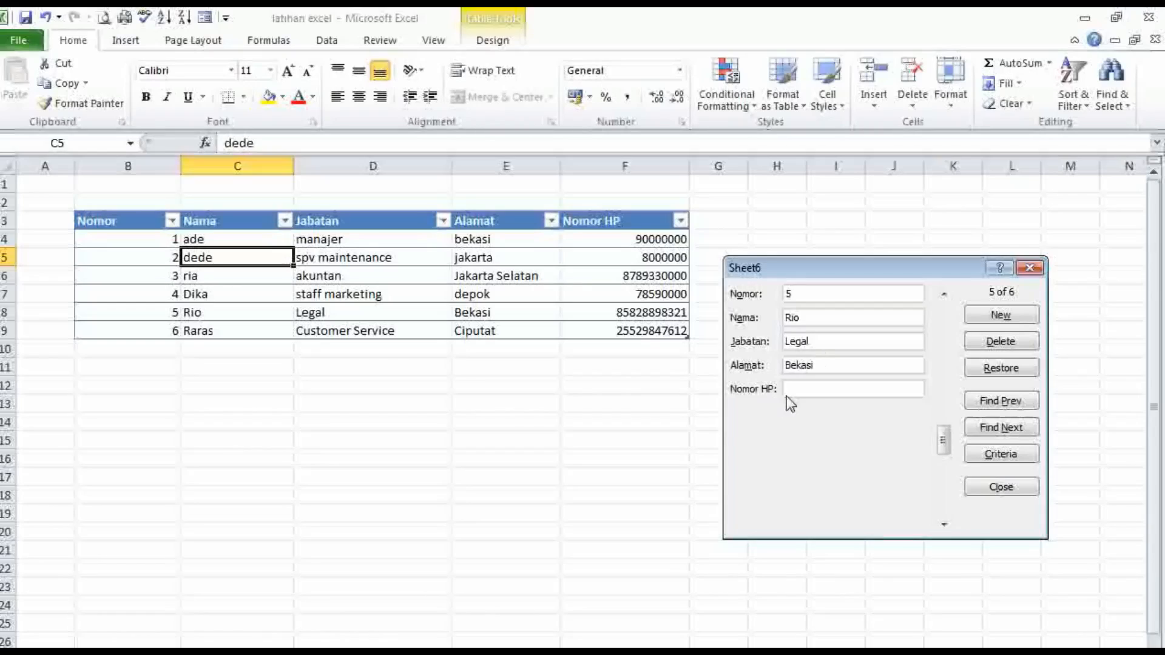
left_click_drag(819, 364, 775, 362)
key("Delete")
left_click(839, 342)
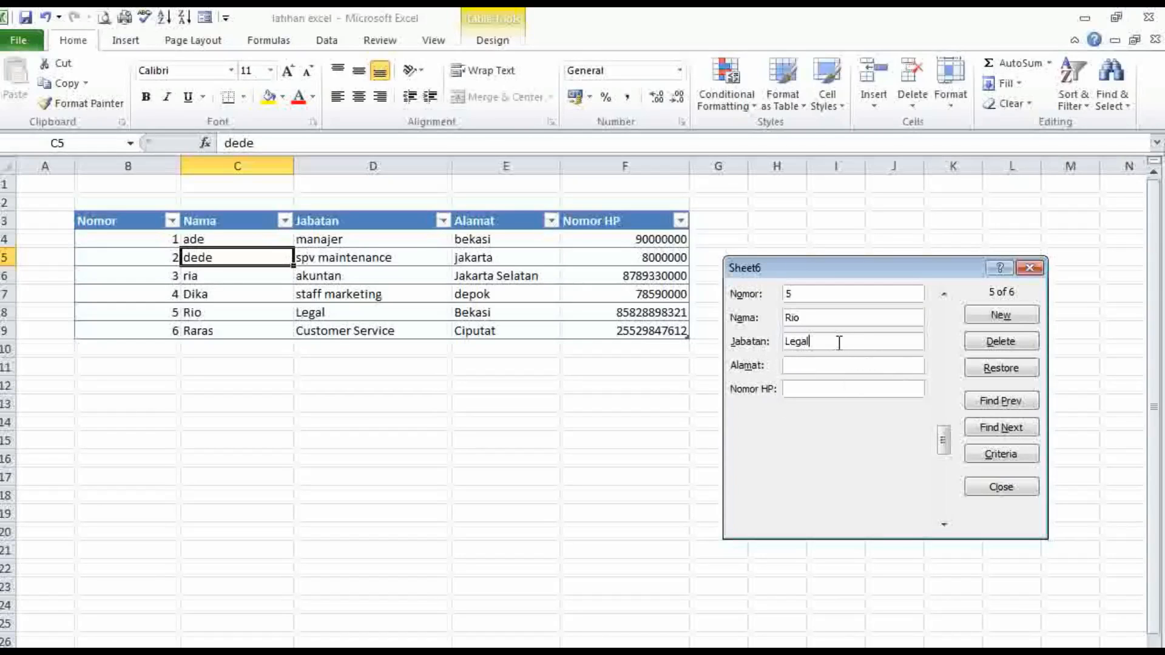
key("BackSpace")
key("BackSpace")
key("BackSpace")
key("BackSpace")
key("BackSpace")
left_click_drag(806, 315, 763, 293)
key("BackSpace")
key("BackSpace")
Try to look up the fourth record by entering its person's name in Nama and depok in Alamat
left_click(810, 315)
type("dika")
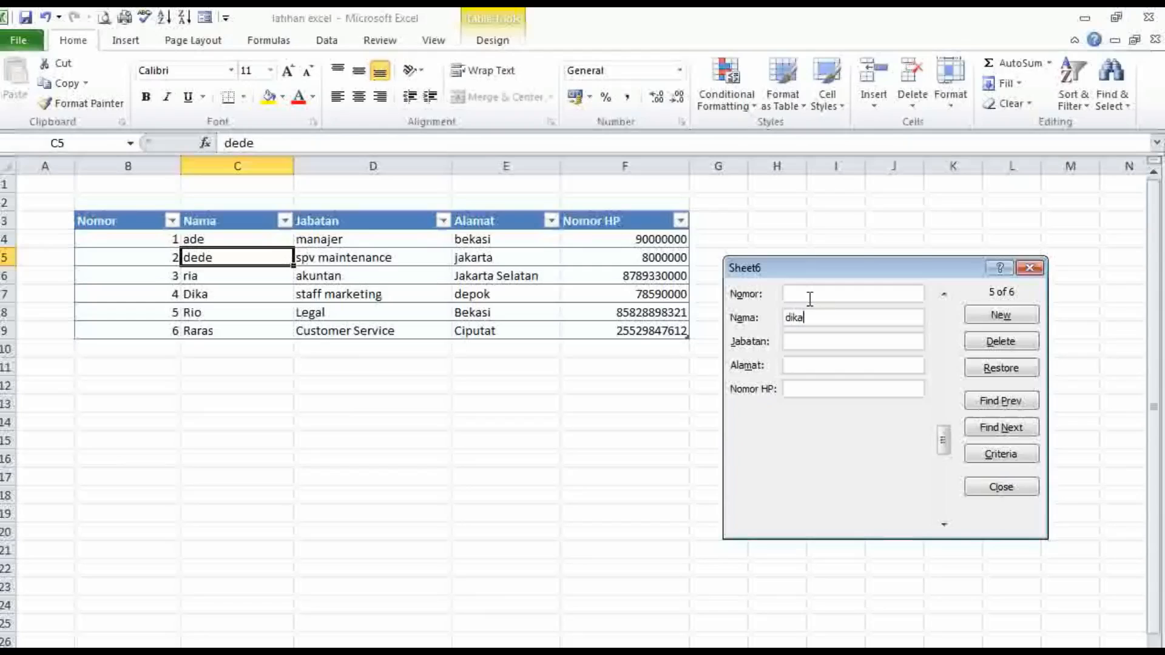
left_click(813, 364)
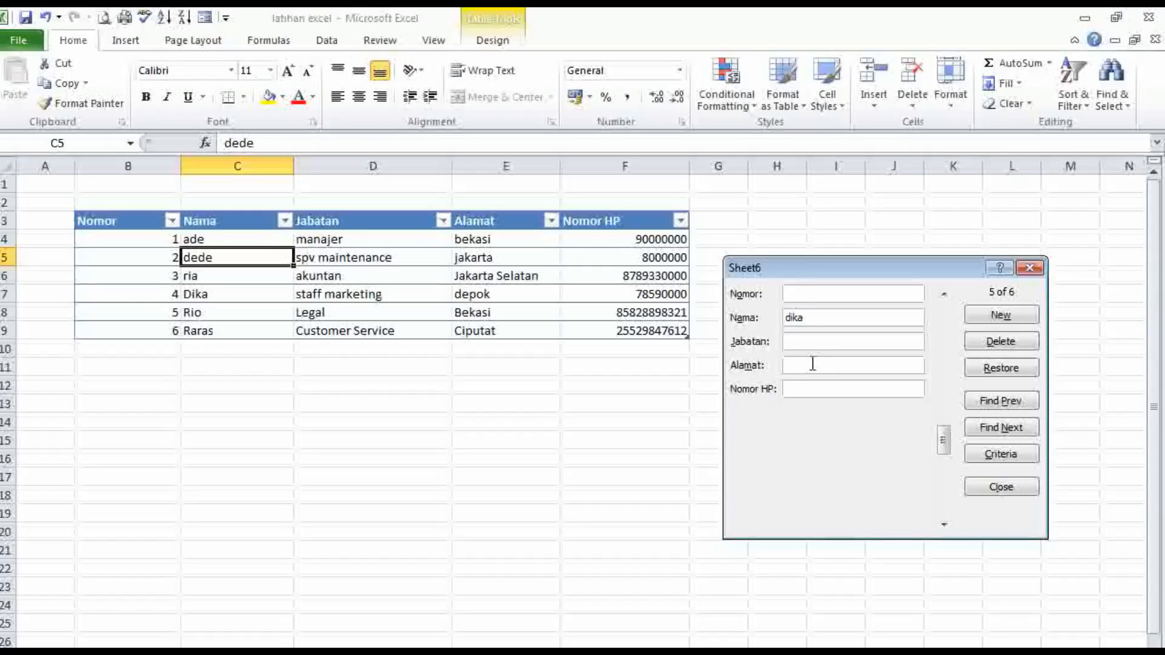
type("depok")
Go back to the fourth record and change its Jabatan to staff lrgal
left_click(1011, 402)
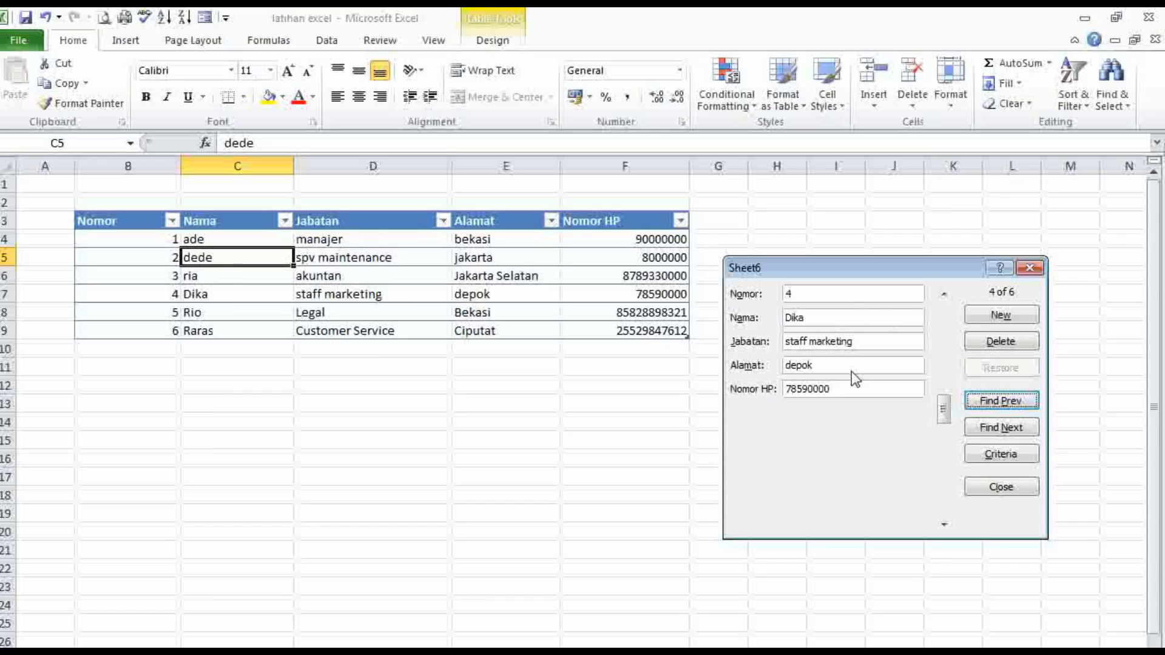
left_click(869, 341)
key("BackSpace")
key("BackSpace")
key("BackSpace")
key("BackSpace")
key("BackSpace")
key("BackSpace")
key("BackSpace")
key("BackSpace")
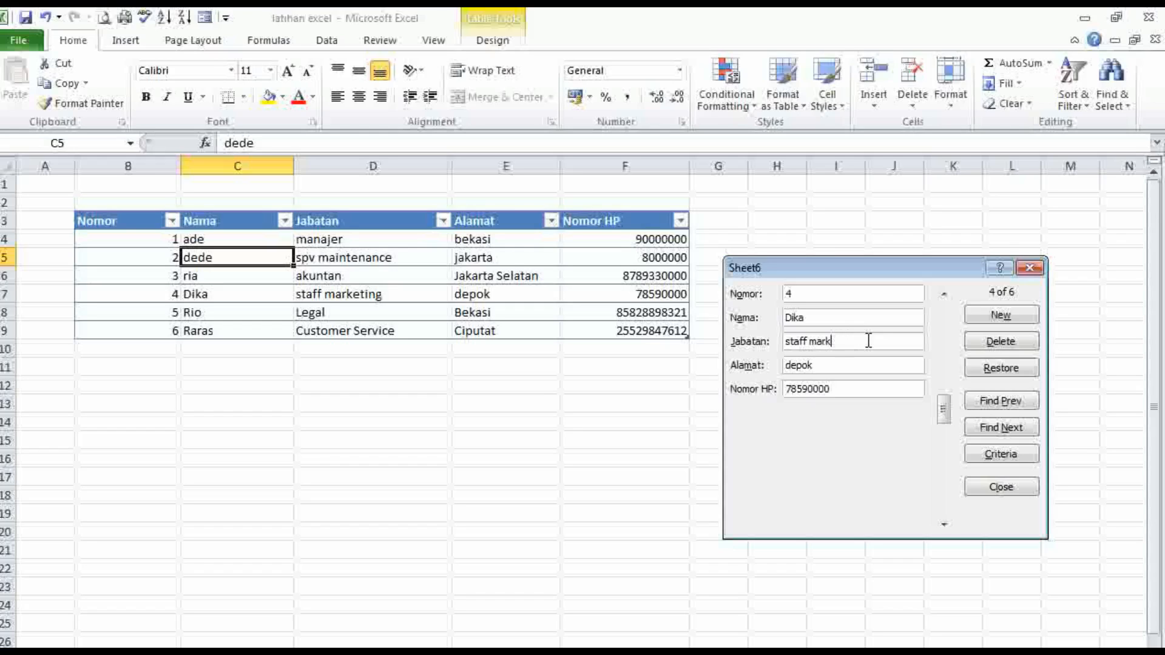
key("BackSpace")
type("Irga")
type("l")
key("Return")
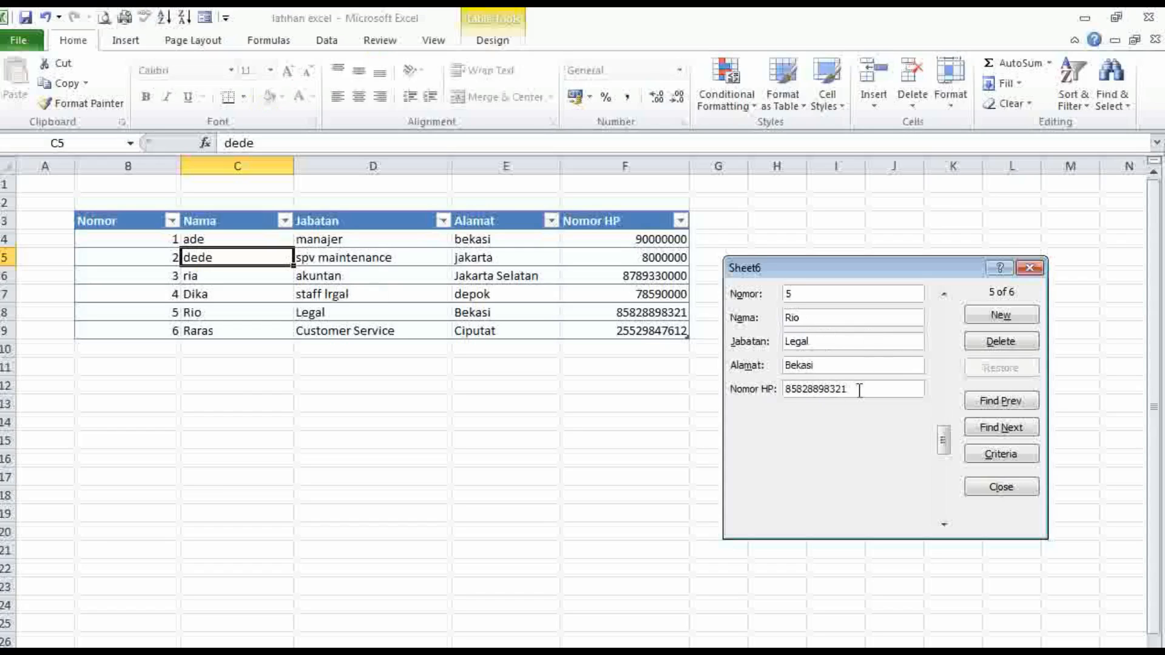
Empty all five fields of the fifth record in the form, from Nomor HP up to Nomor
double_click(804, 391)
key("Delete")
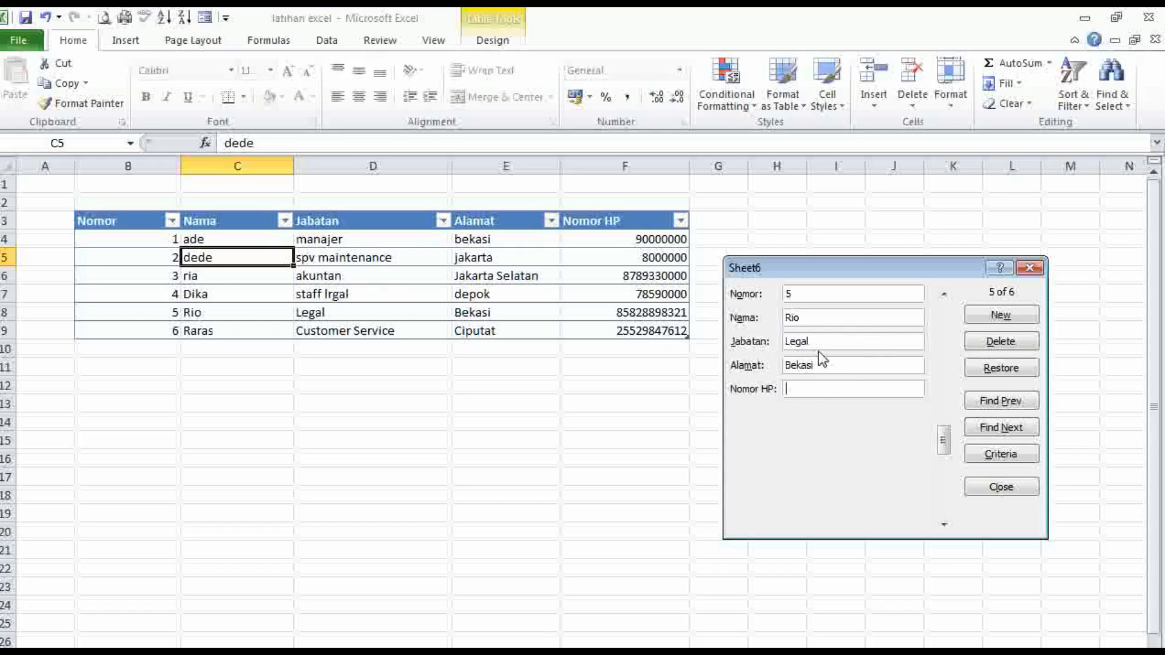
left_click_drag(827, 365, 787, 370)
key("Right")
key("BackSpace")
left_click_drag(825, 364, 786, 340)
key("BackSpace")
double_click(792, 318)
key("BackSpace")
double_click(788, 295)
key("BackSpace")
Enter the fourth record's person name in the emptied Nama field
left_click(836, 317)
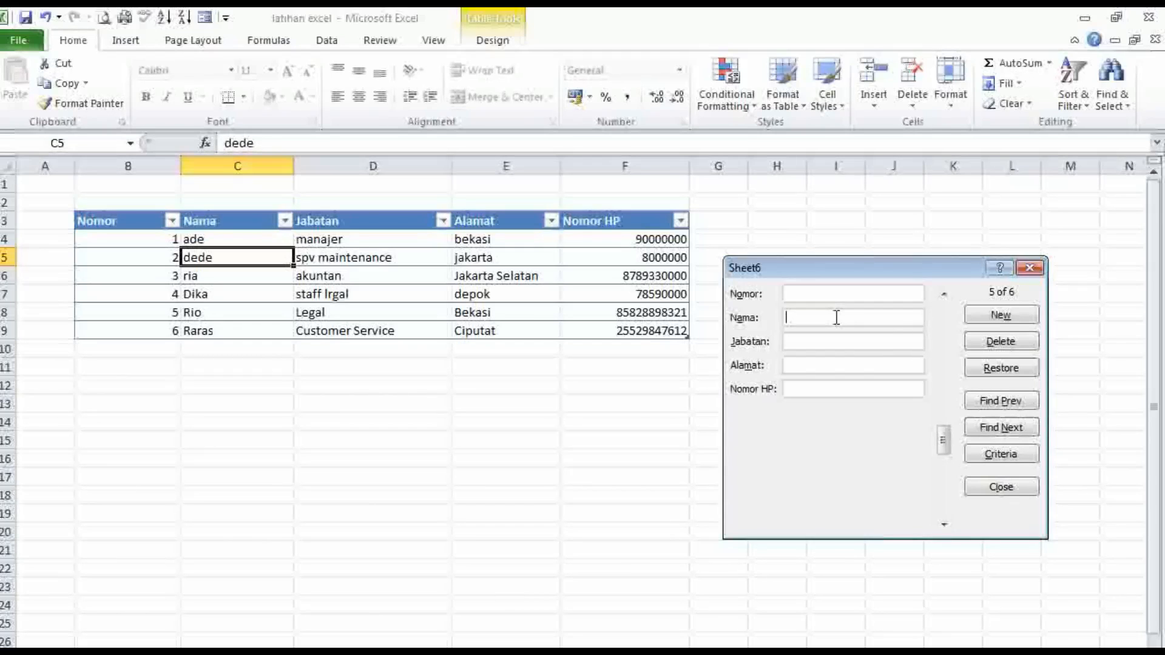
type("s")
key("BackSpace")
type("dik")
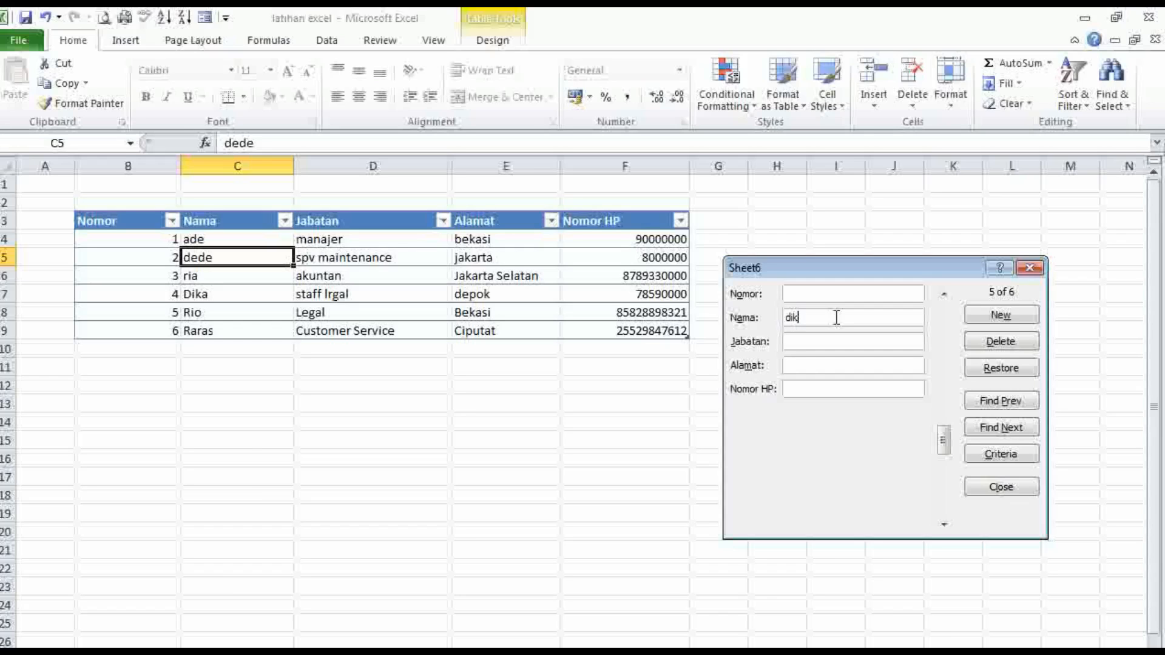
type("A")
Go back to the fourth record and permanently delete it from the table
left_click(1001, 400)
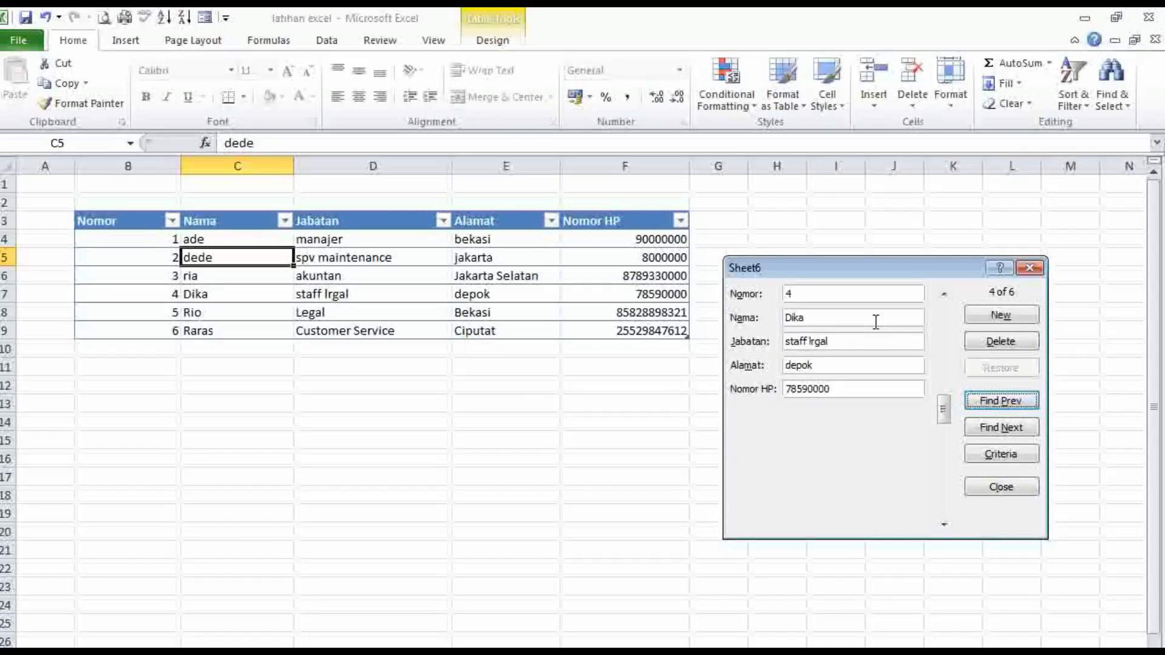
left_click(1001, 341)
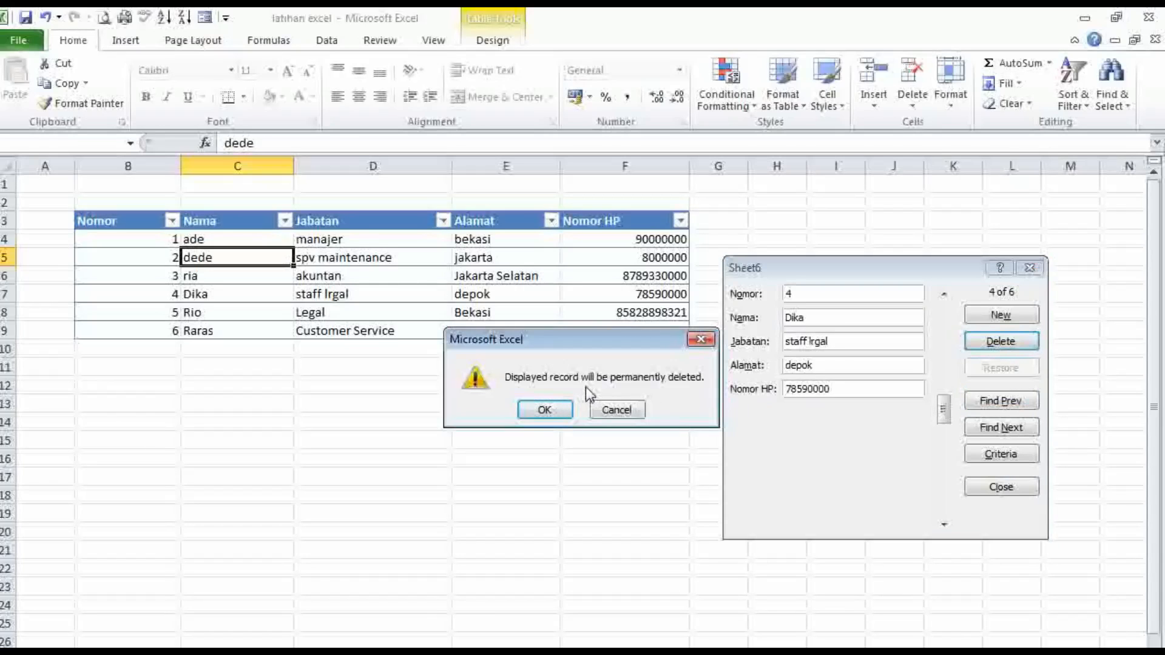
left_click(551, 410)
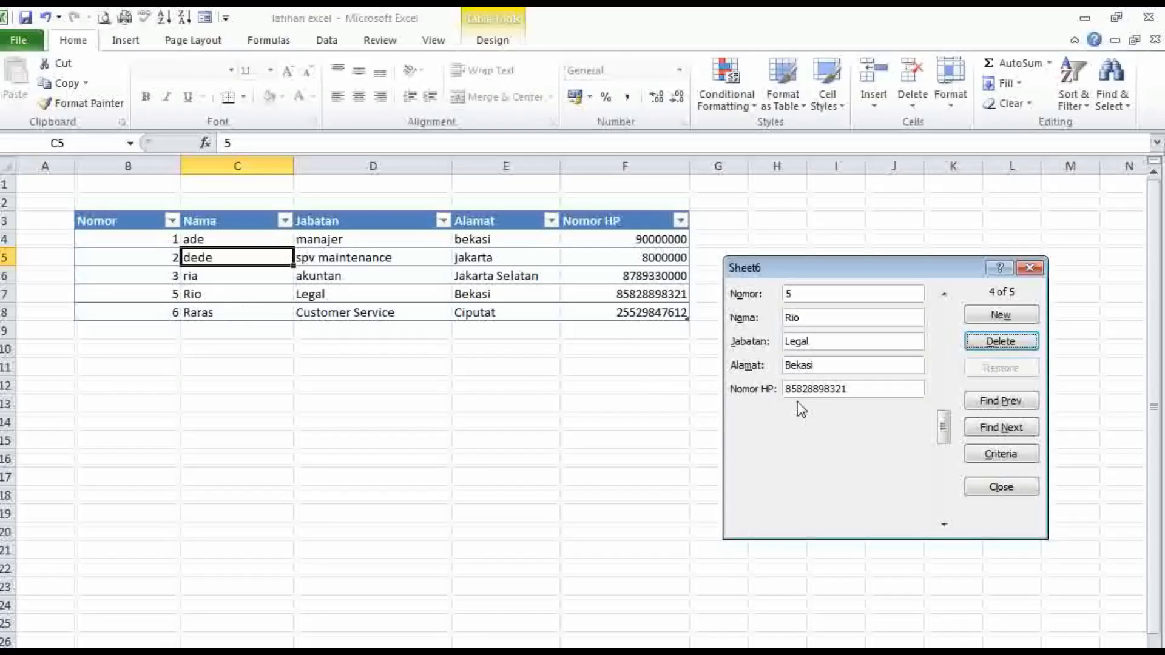
Switch the form to search criteria, enter Nomor 2 and the second record's name, and clear the criteria
left_click(1002, 456)
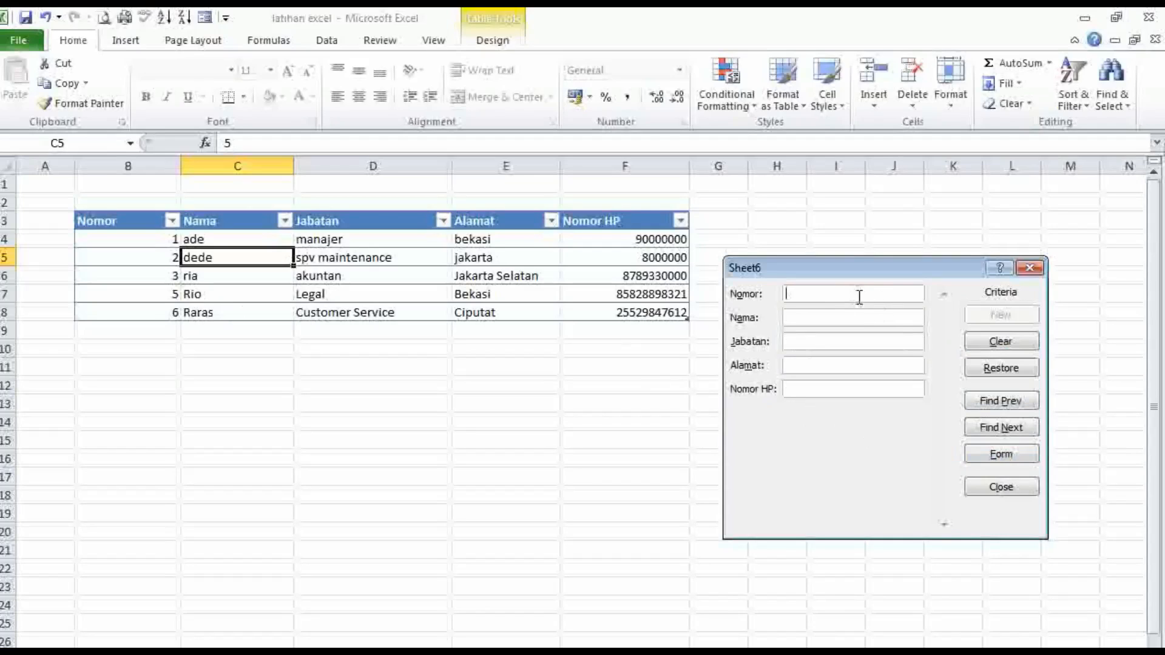
left_click(837, 315)
left_click(987, 344)
type("2")
left_click(822, 313)
type("DEDE")
left_click(985, 346)
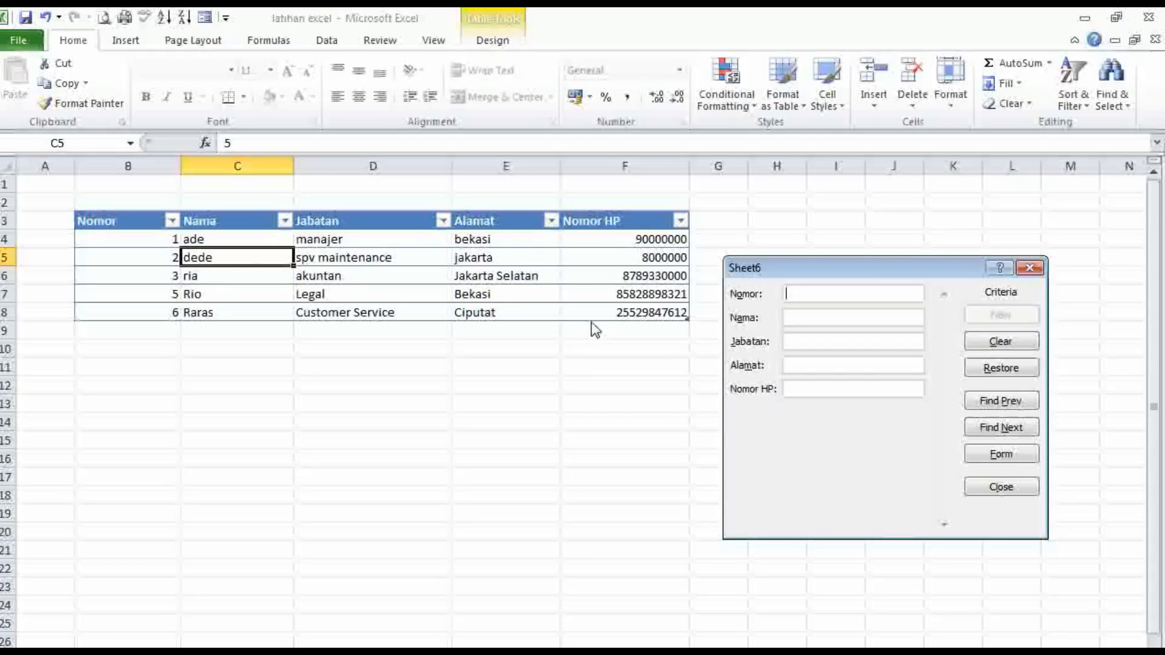
Close the data entry form and return to the table
left_click(1030, 268)
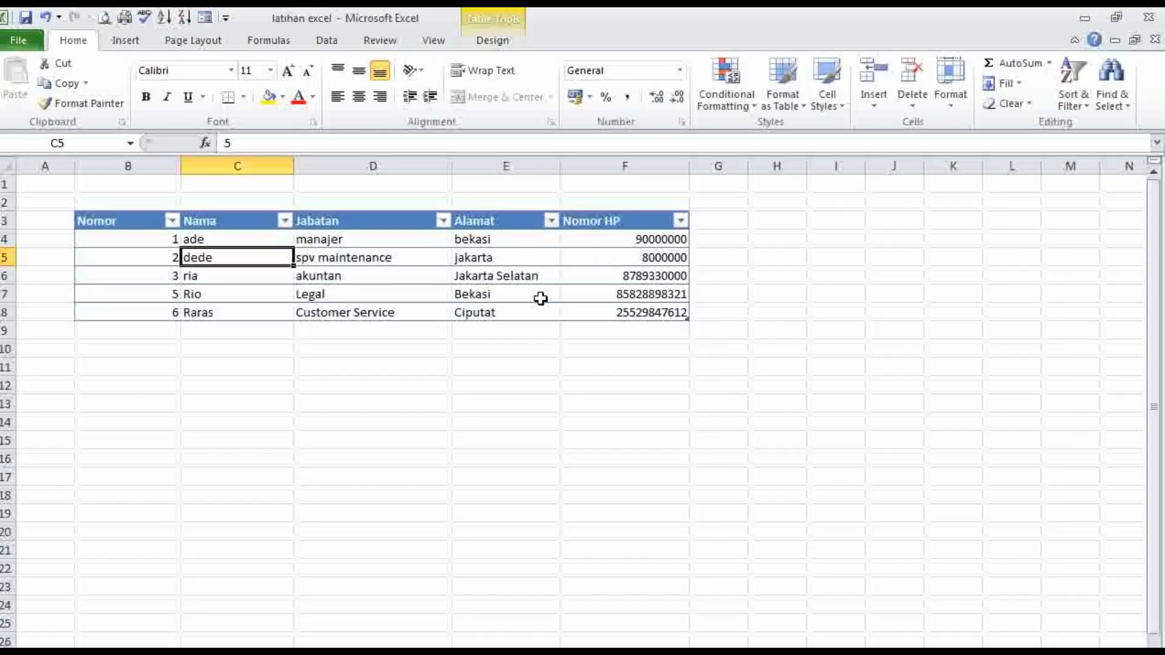
scroll(358, 286, "down", 6)
scroll(359, 286, "up", 6)
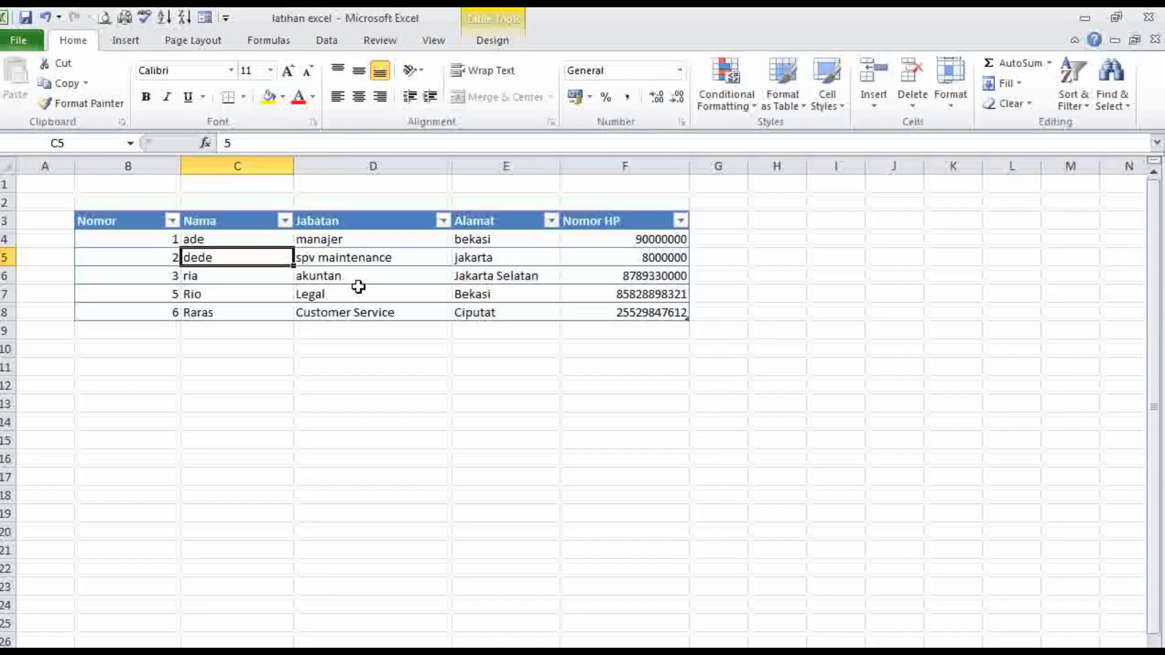